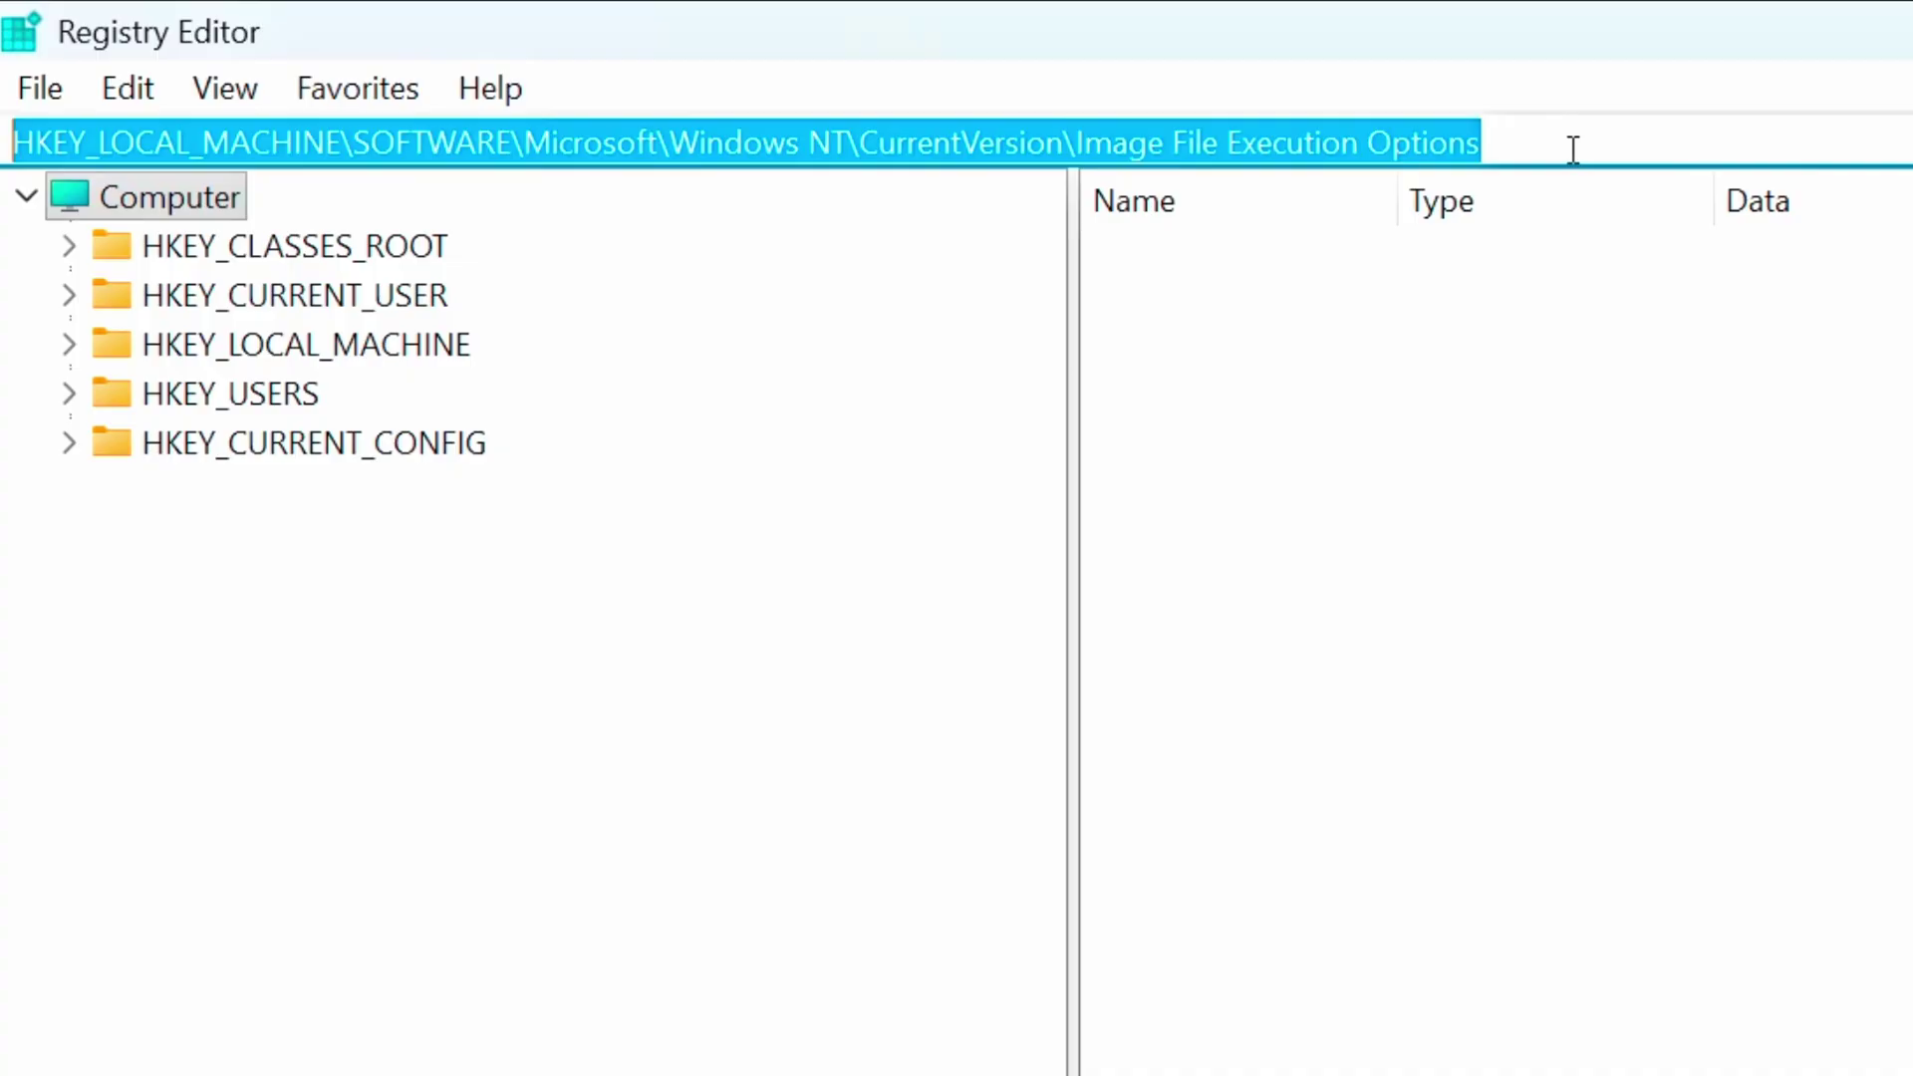
Step: Go to the Image File Execution Options key via the address bar and bring up its New menu
drag(1573, 149, 306, 150)
click(1510, 133)
key(Return)
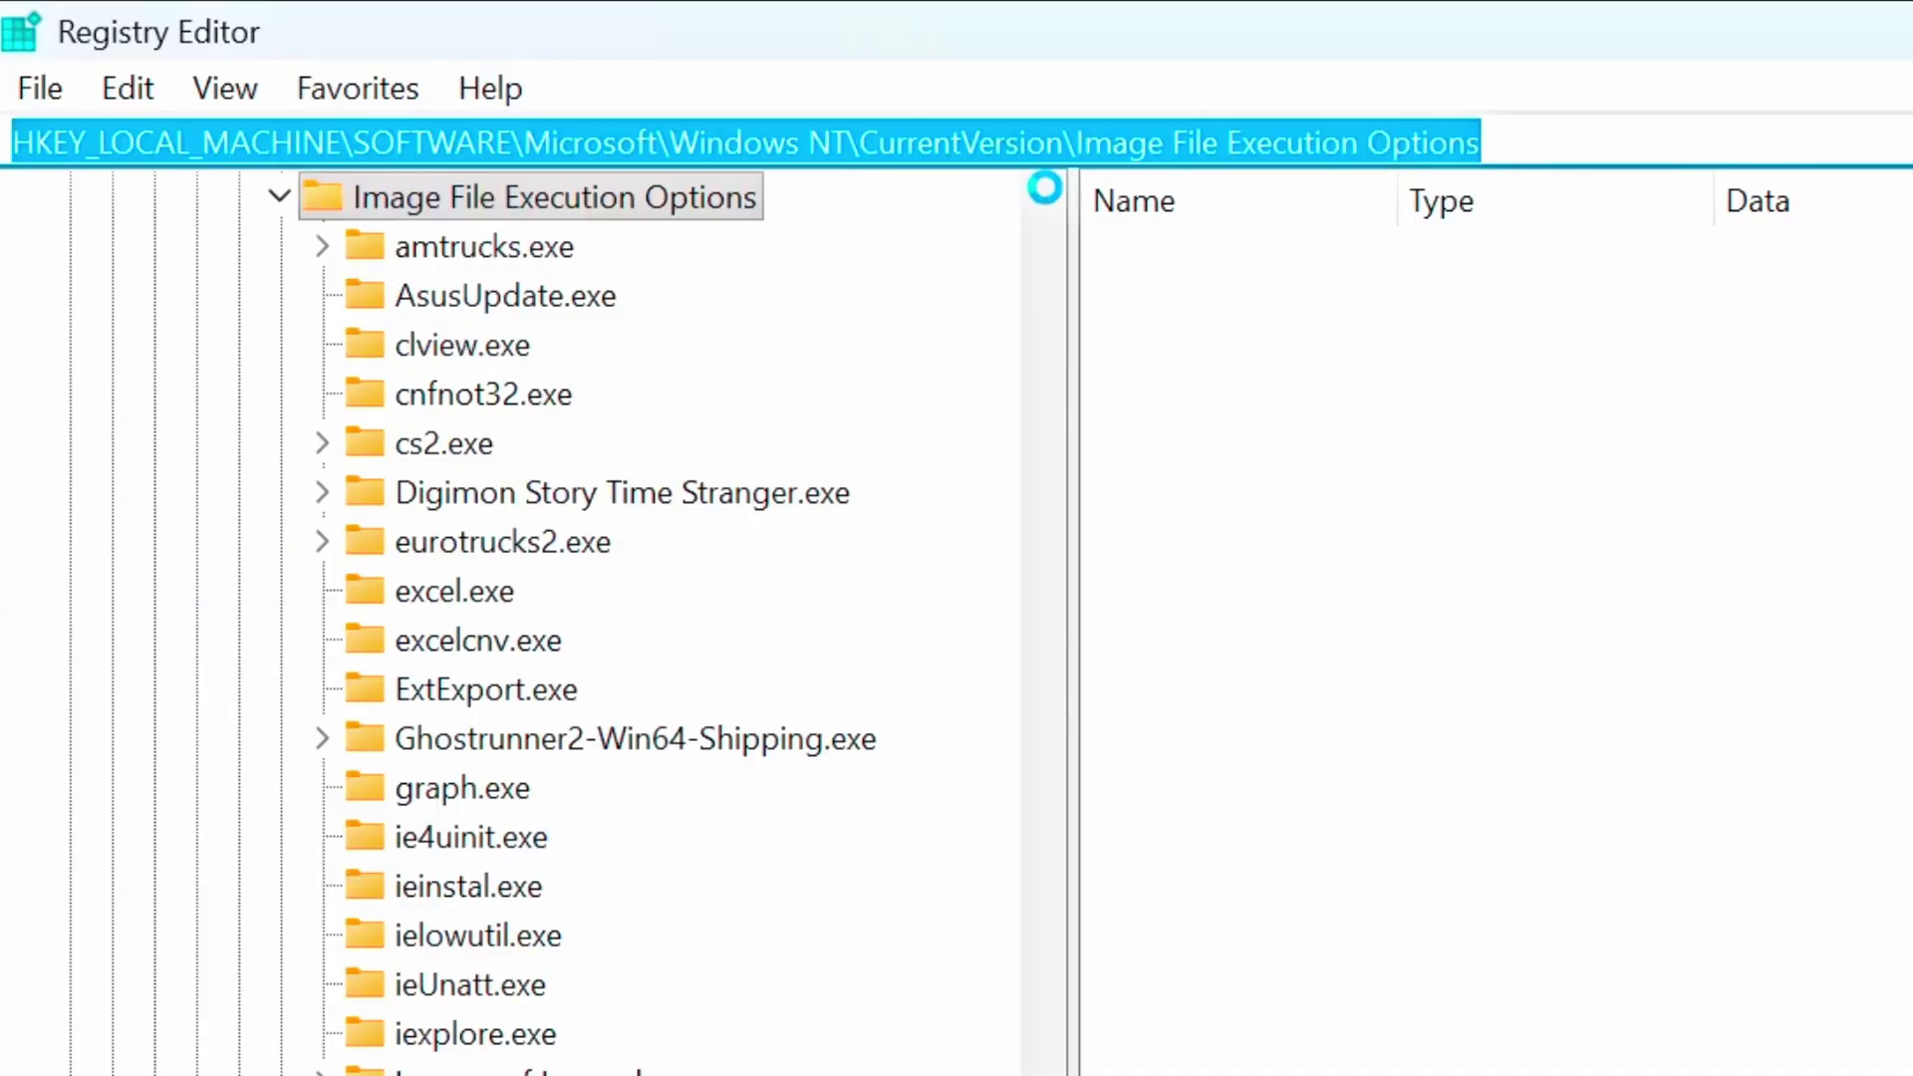
right_click(734, 205)
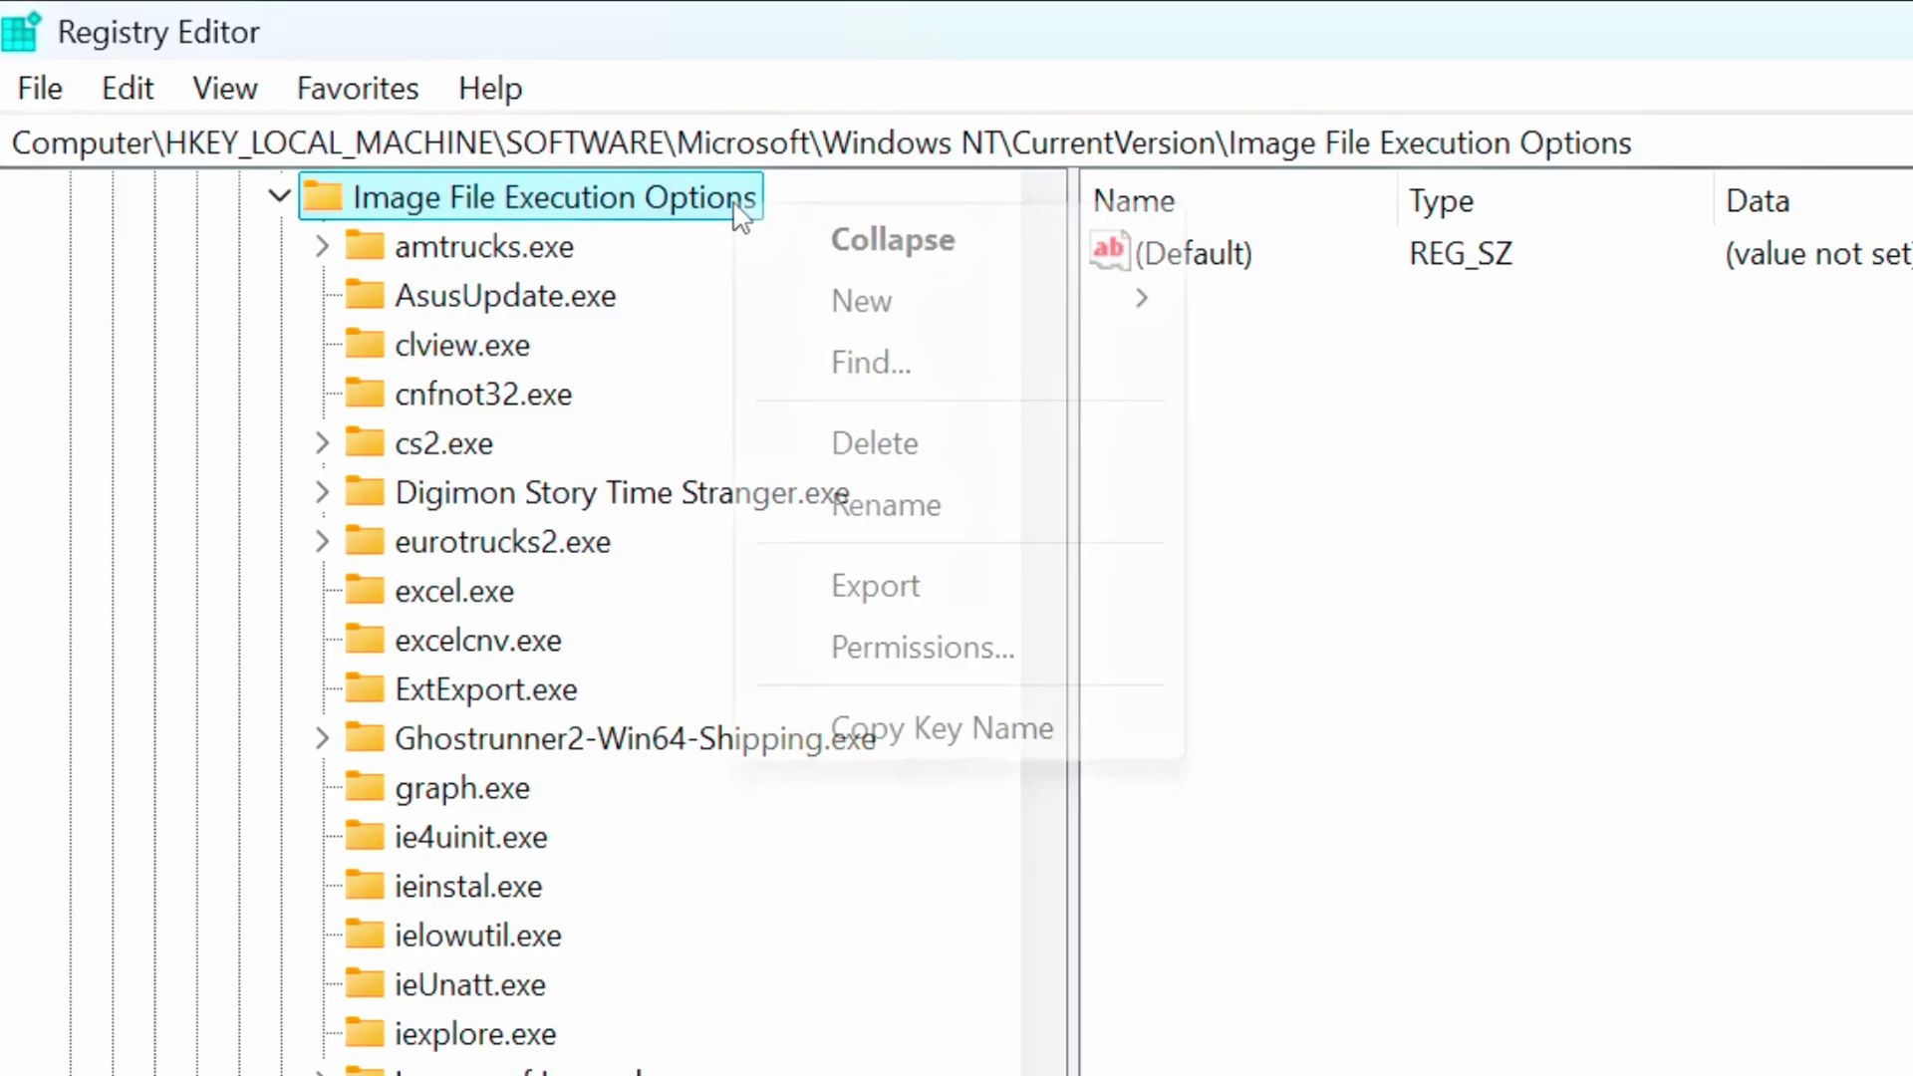
mouse_move(905, 316)
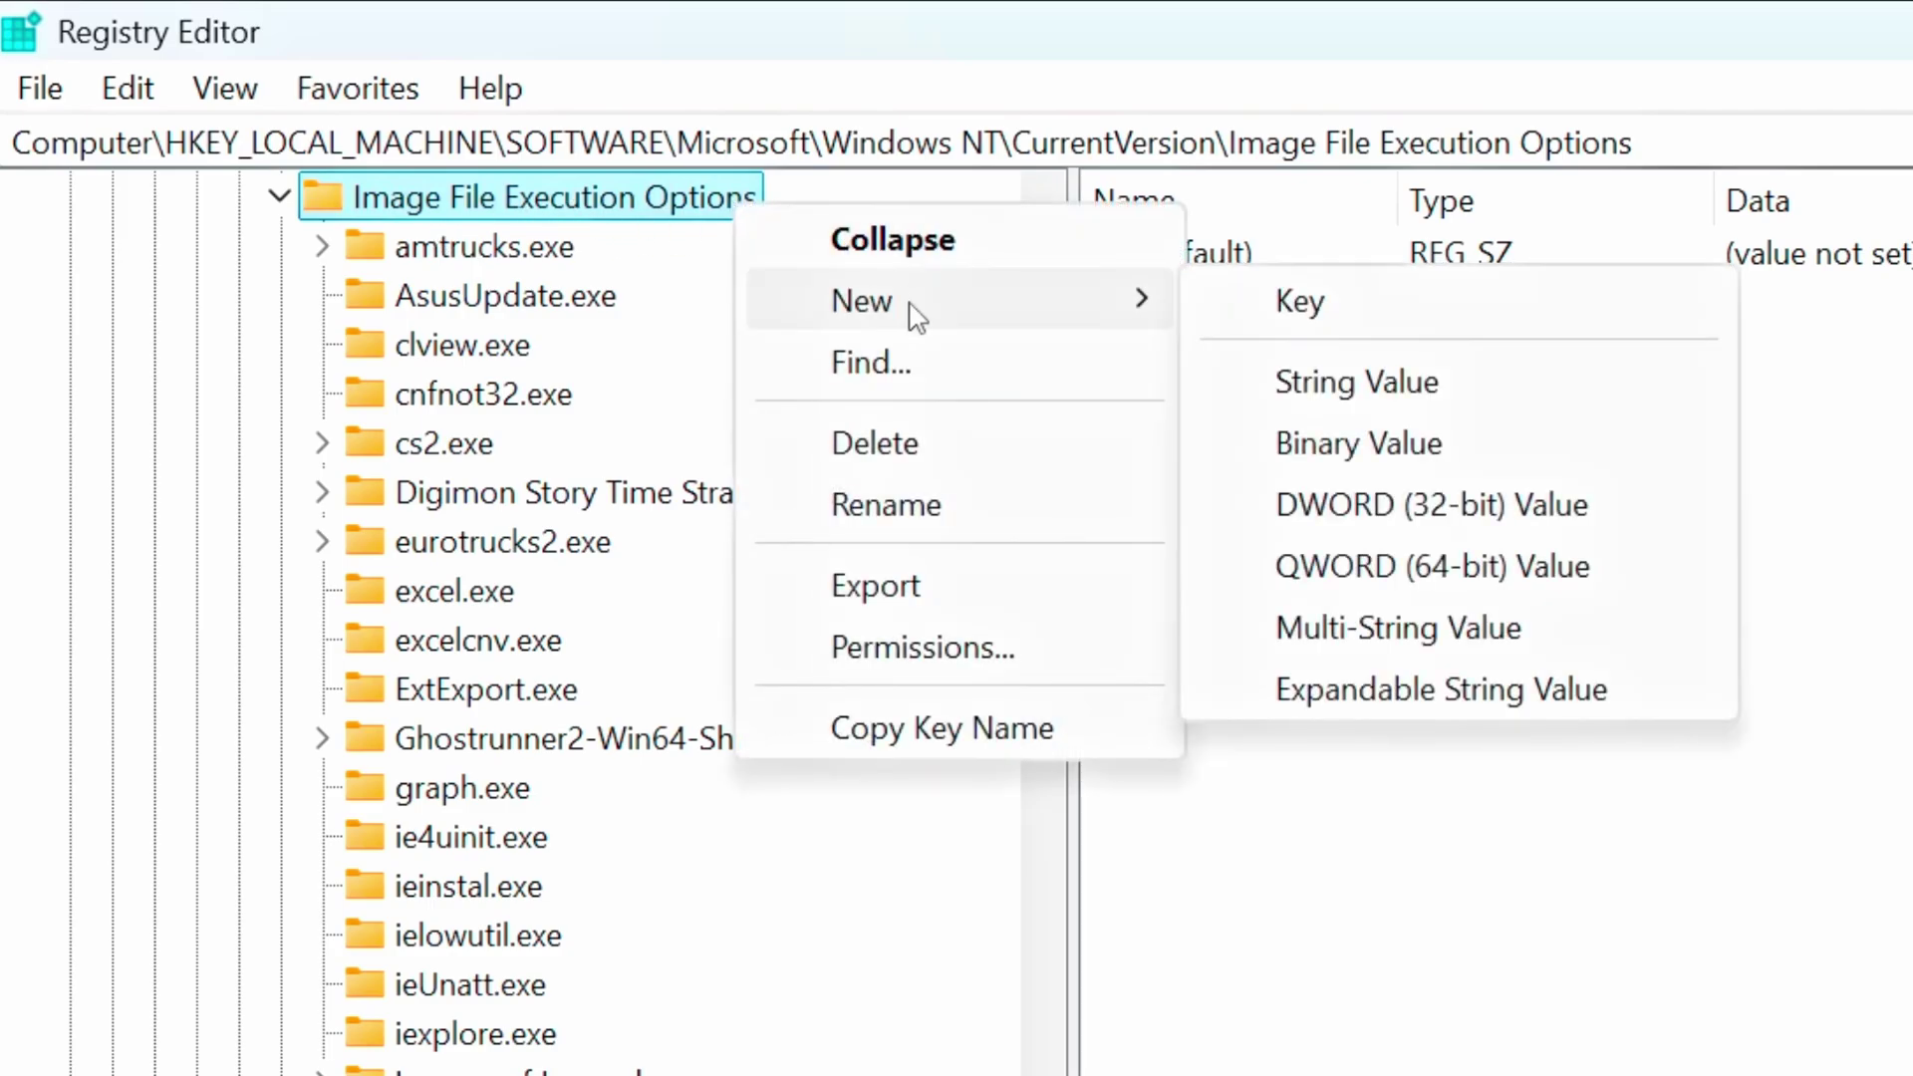
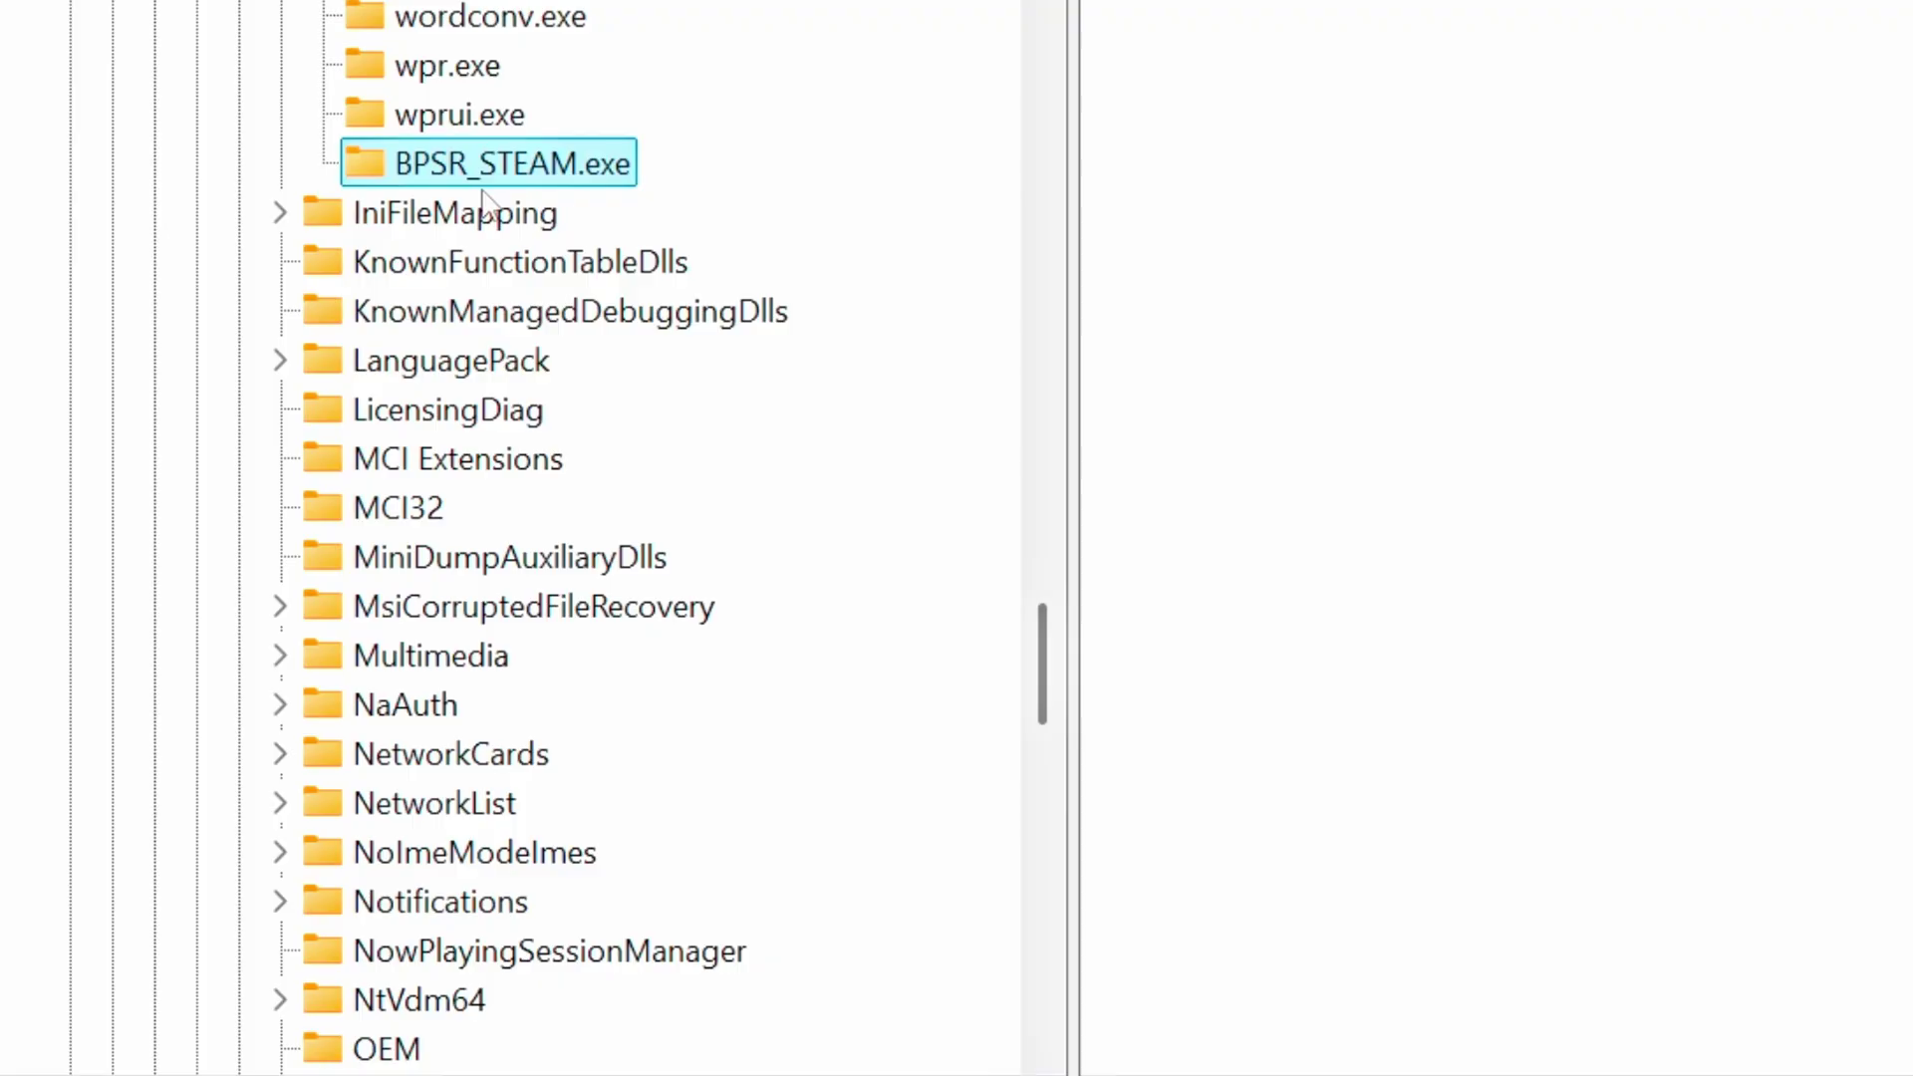
Step: Create a new registry key named PerfOptions under the BPSR_STEAM.exe key
right_click(615, 189)
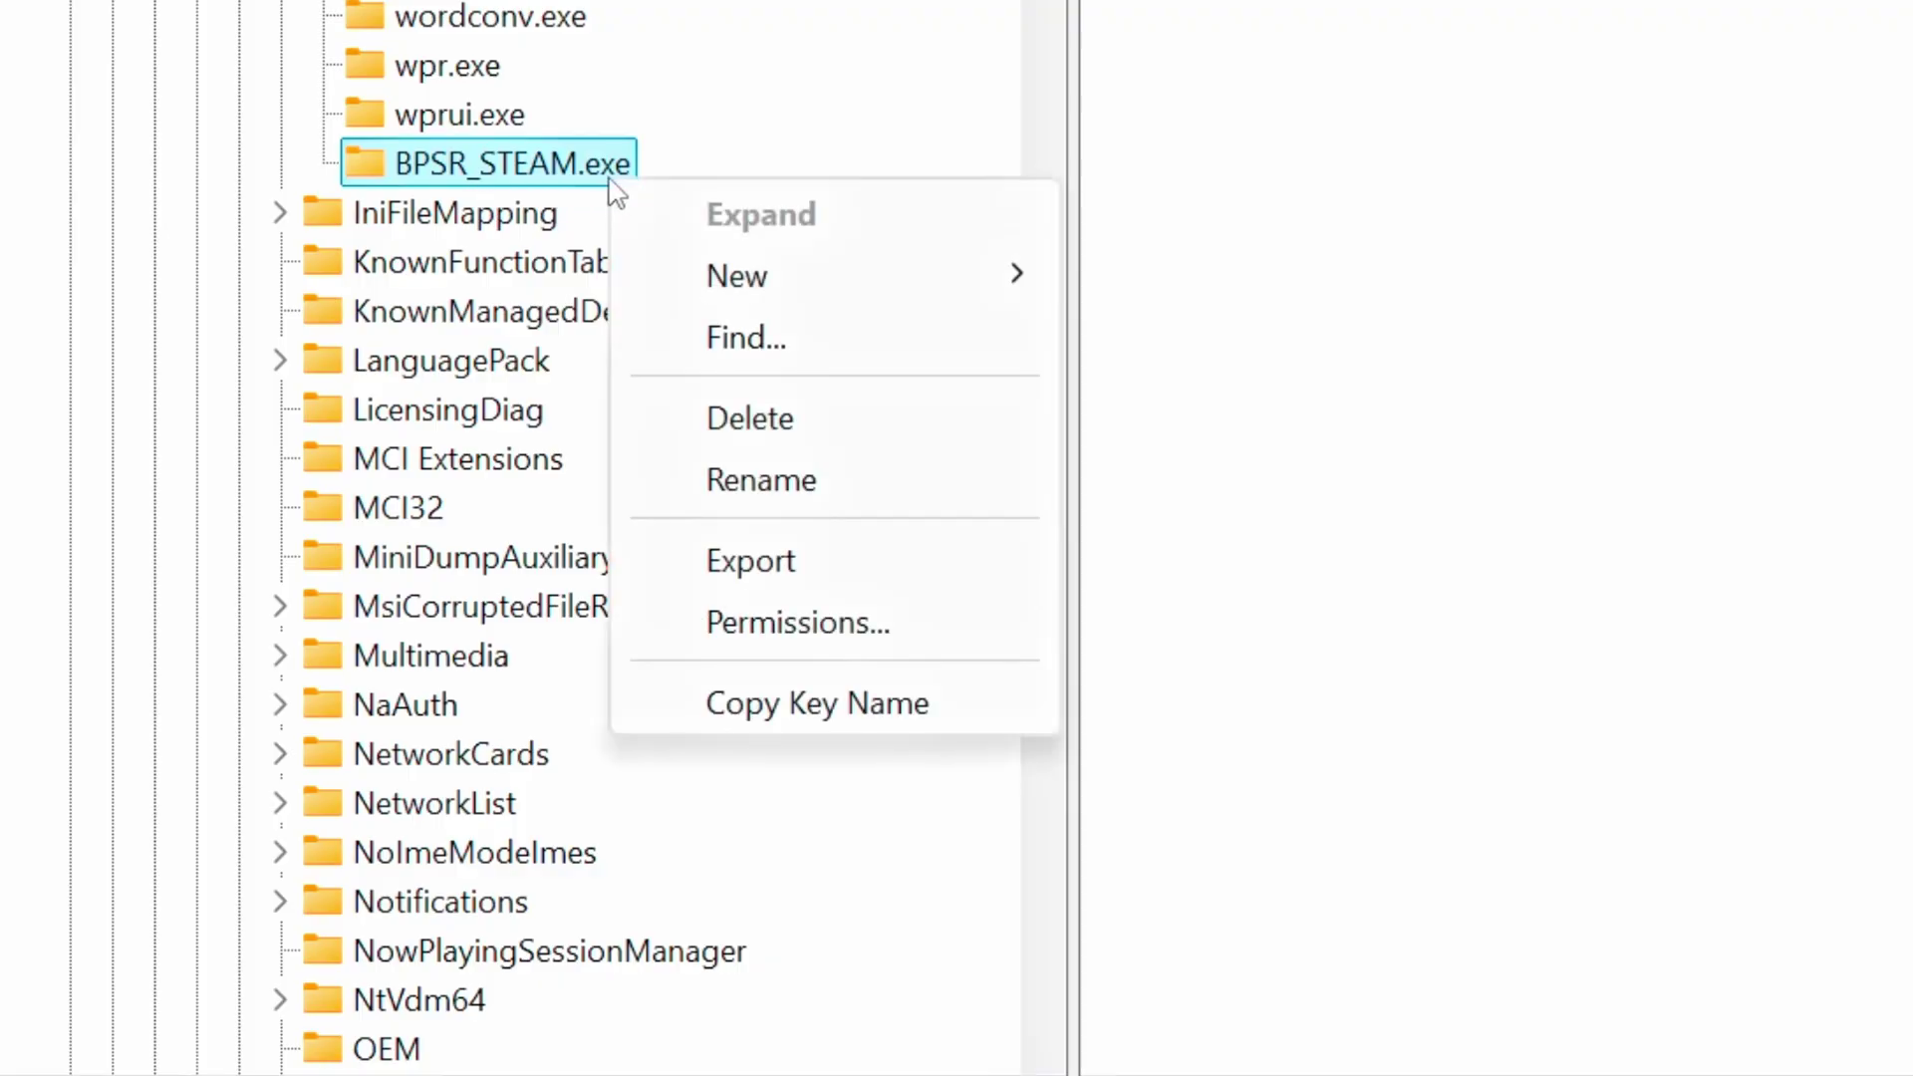
mouse_move(781, 299)
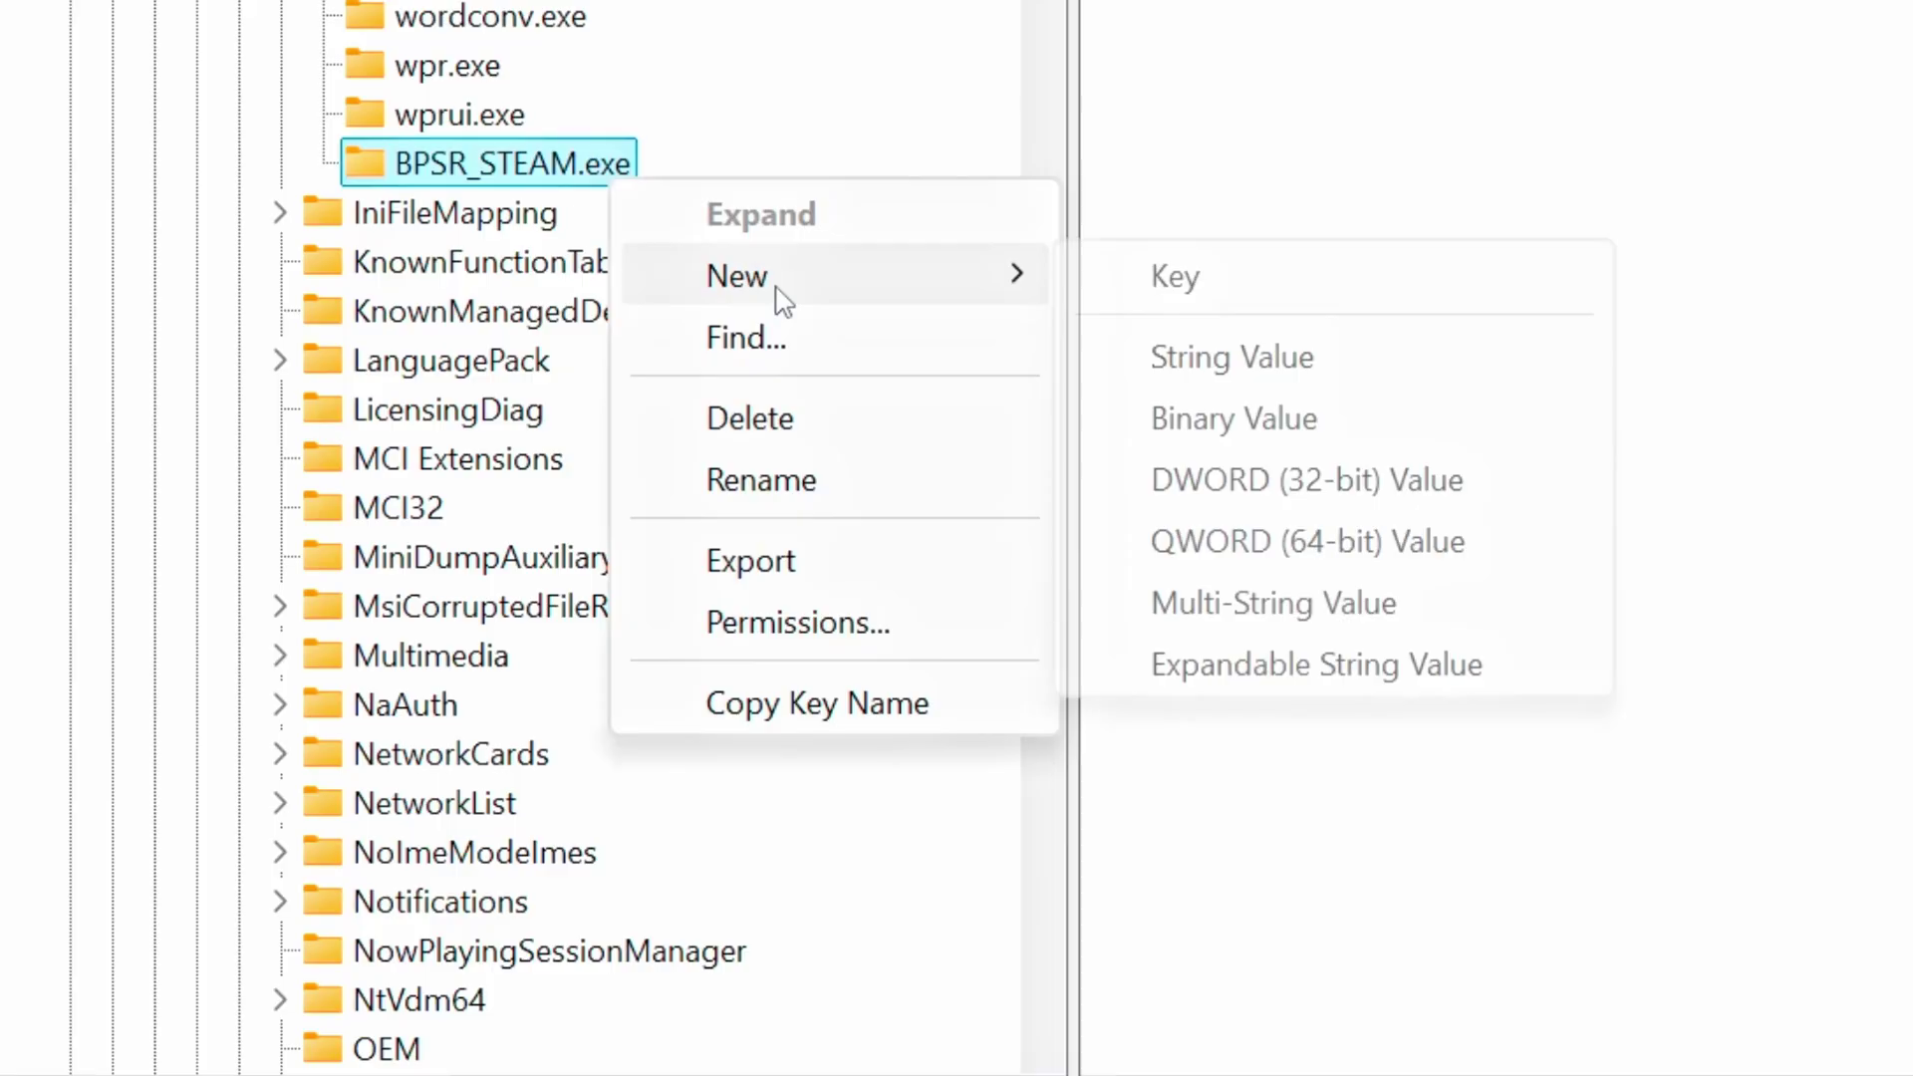
click(1160, 281)
text(Per)
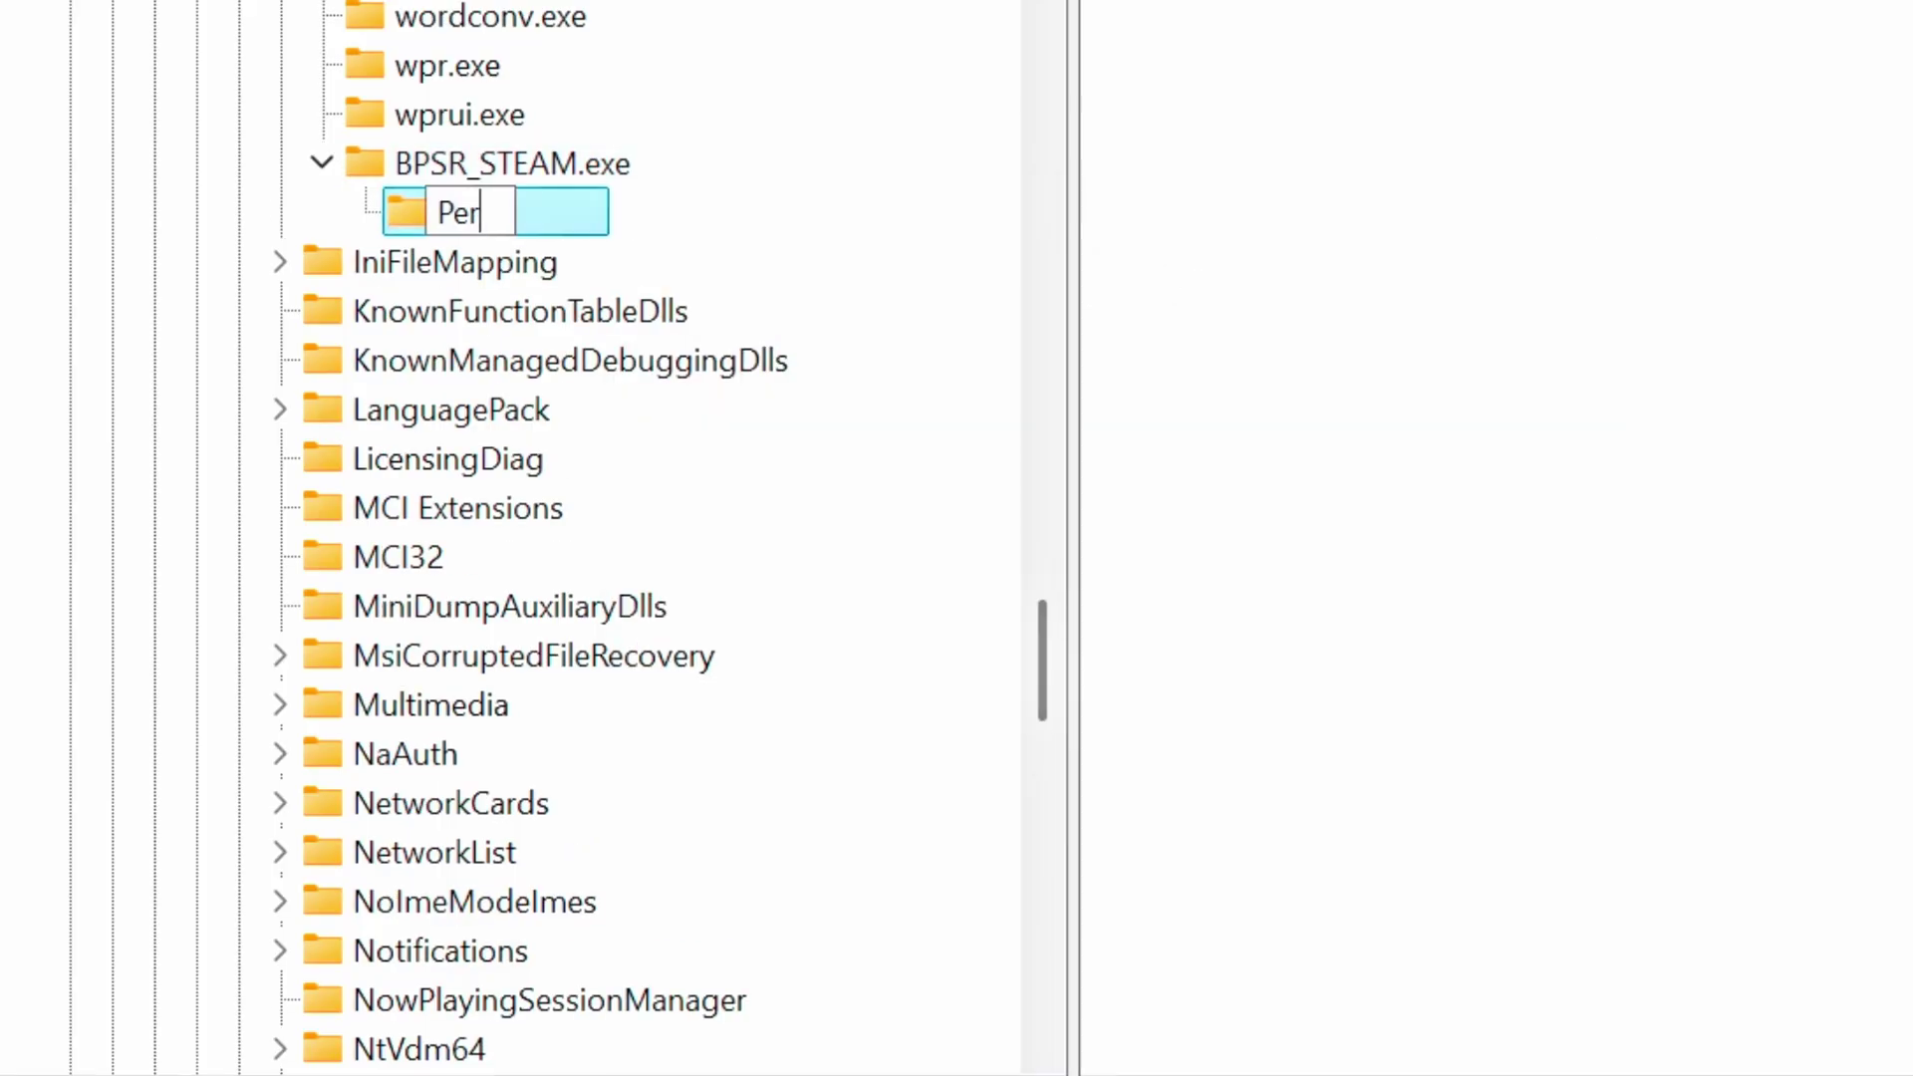
text(fOptions)
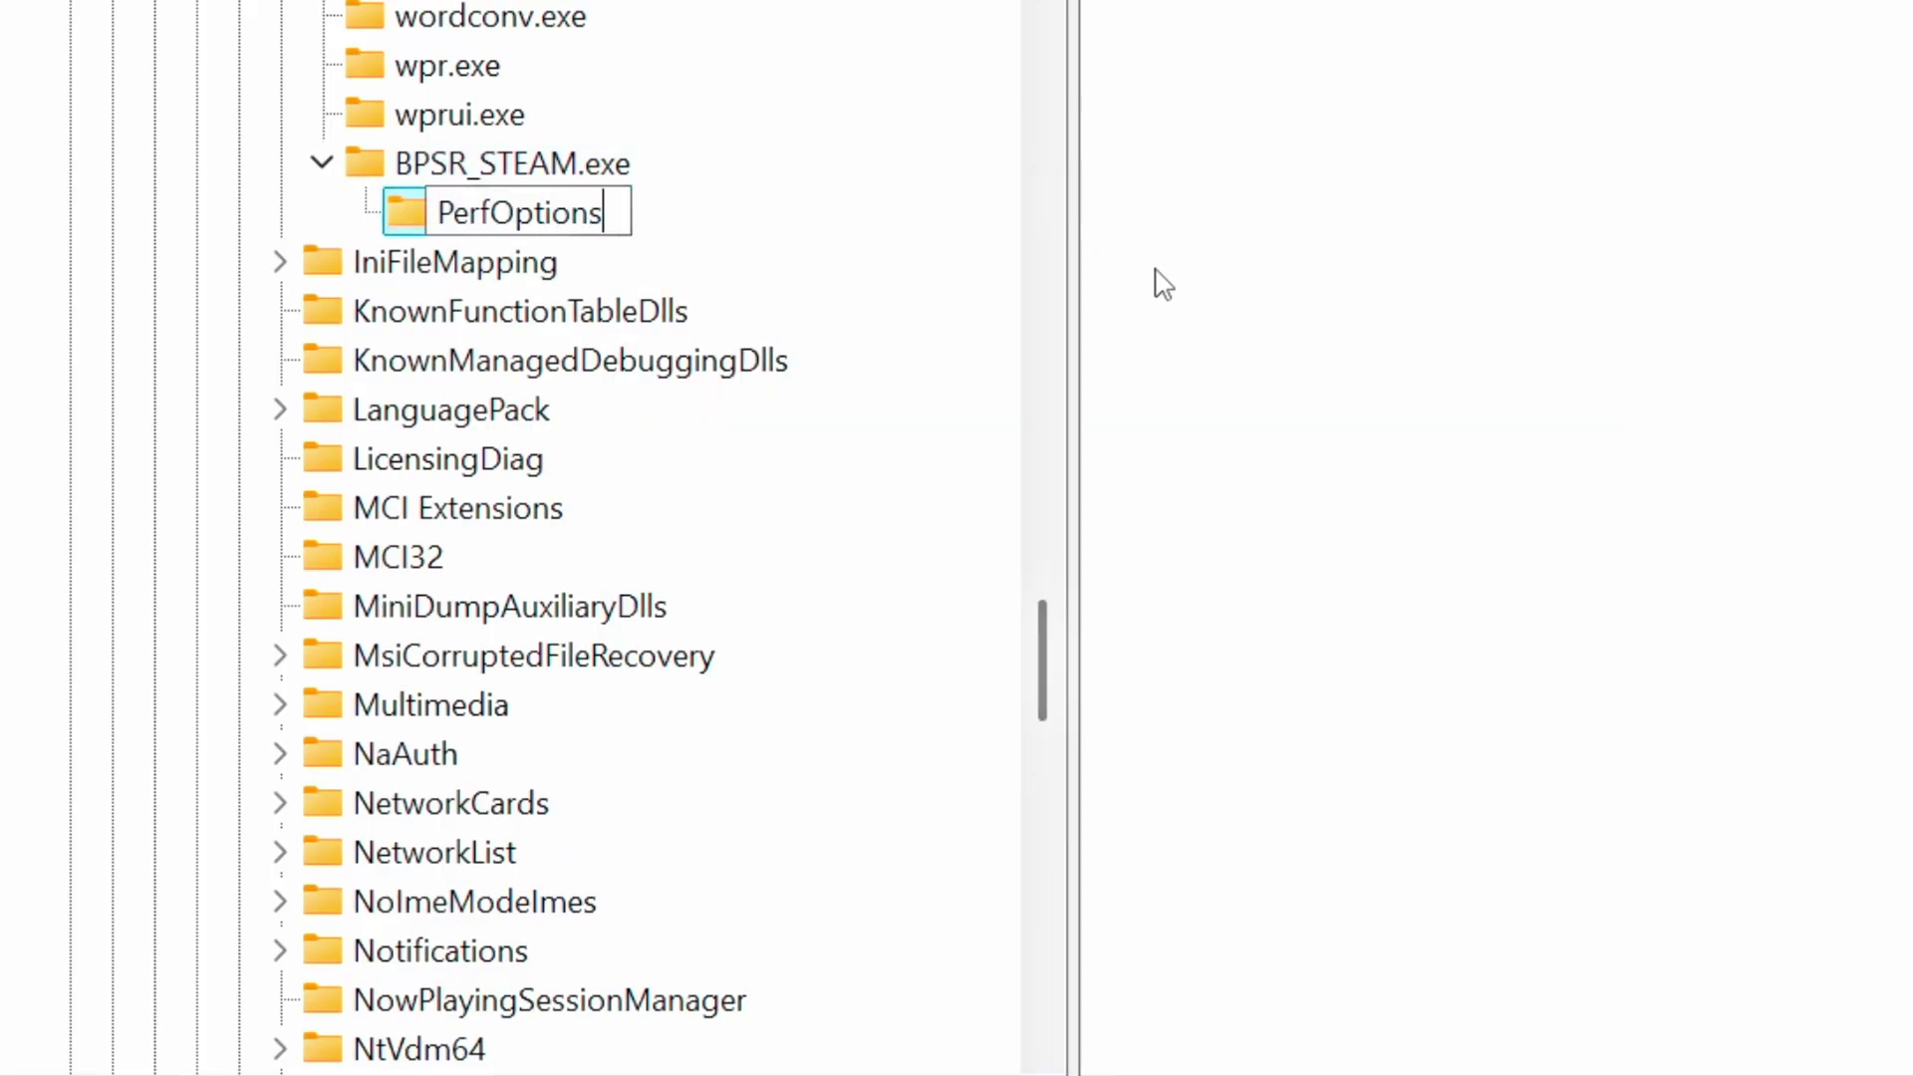
key(Return)
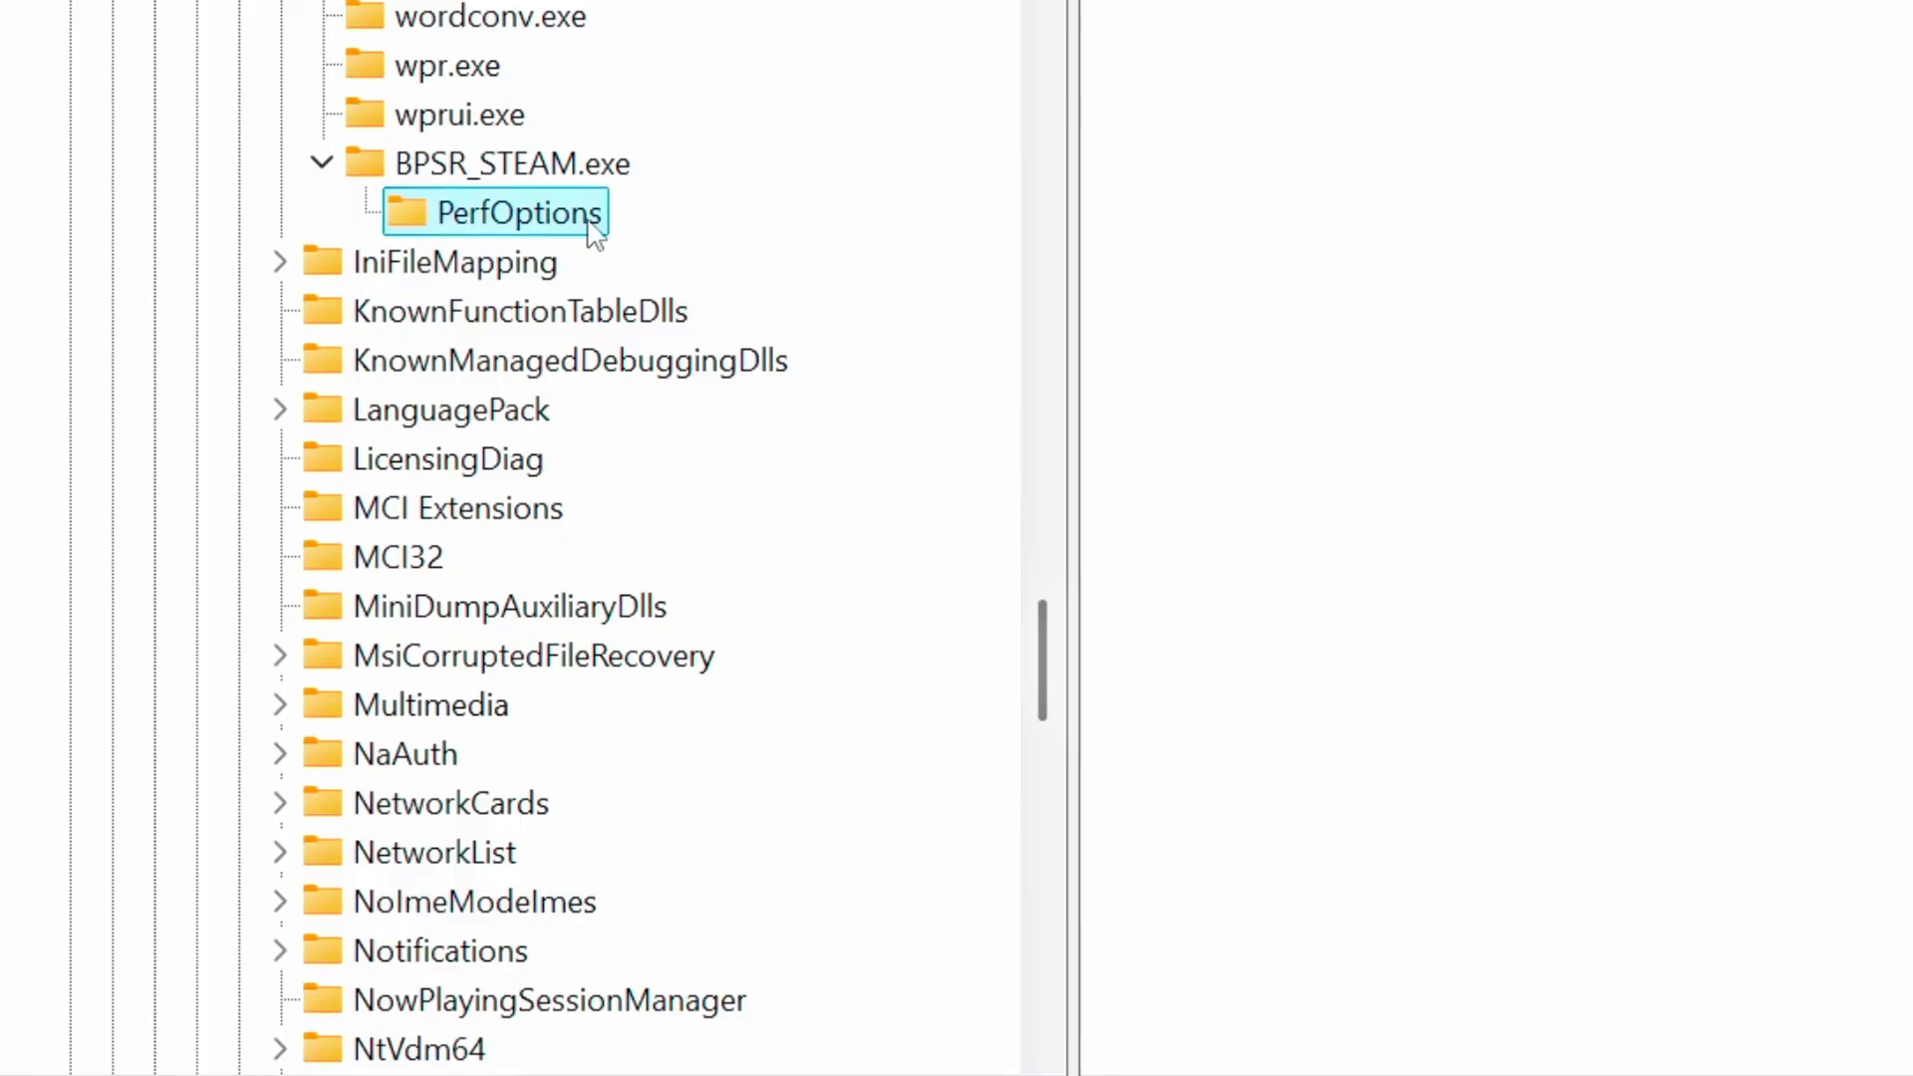
Step: Add a DWORD (32-bit) value named CpuPriorityClass to the PerfOptions key
right_click(596, 236)
mouse_move(707, 317)
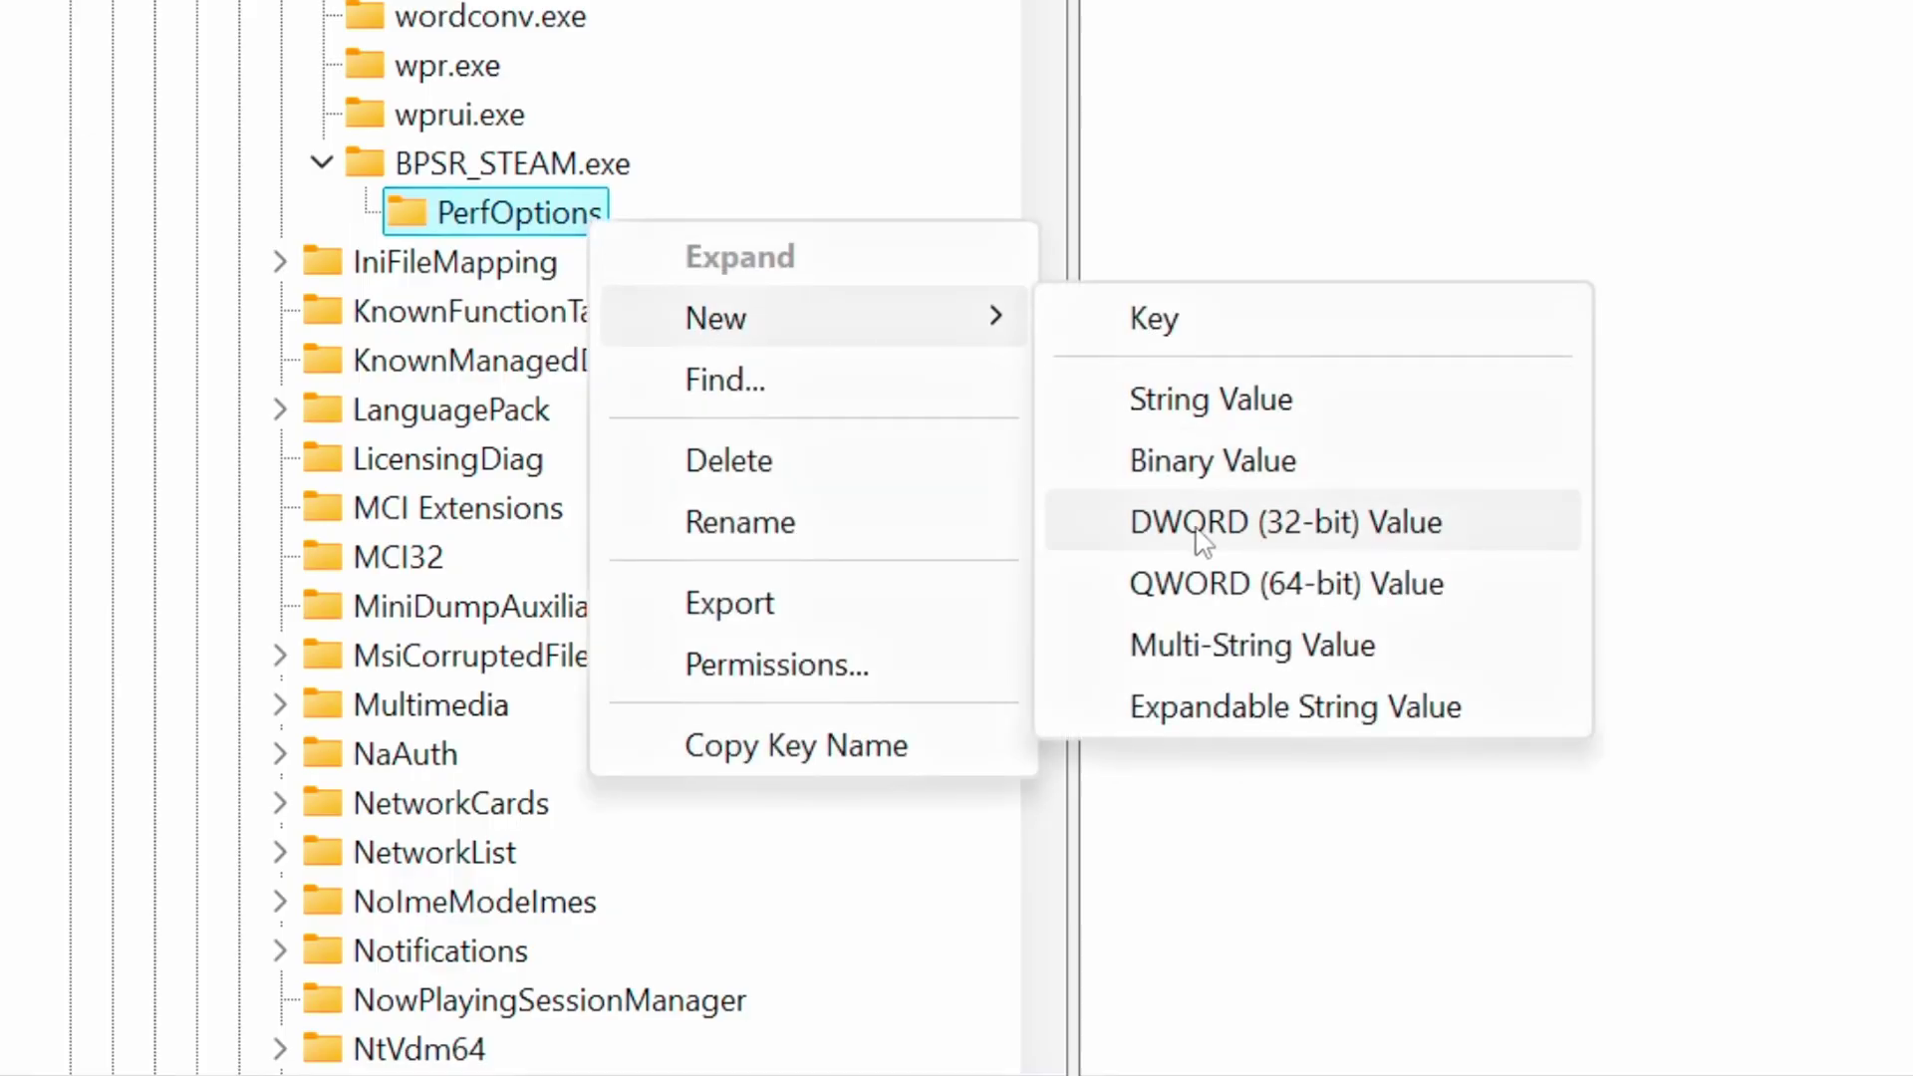
click(1432, 528)
text(C)
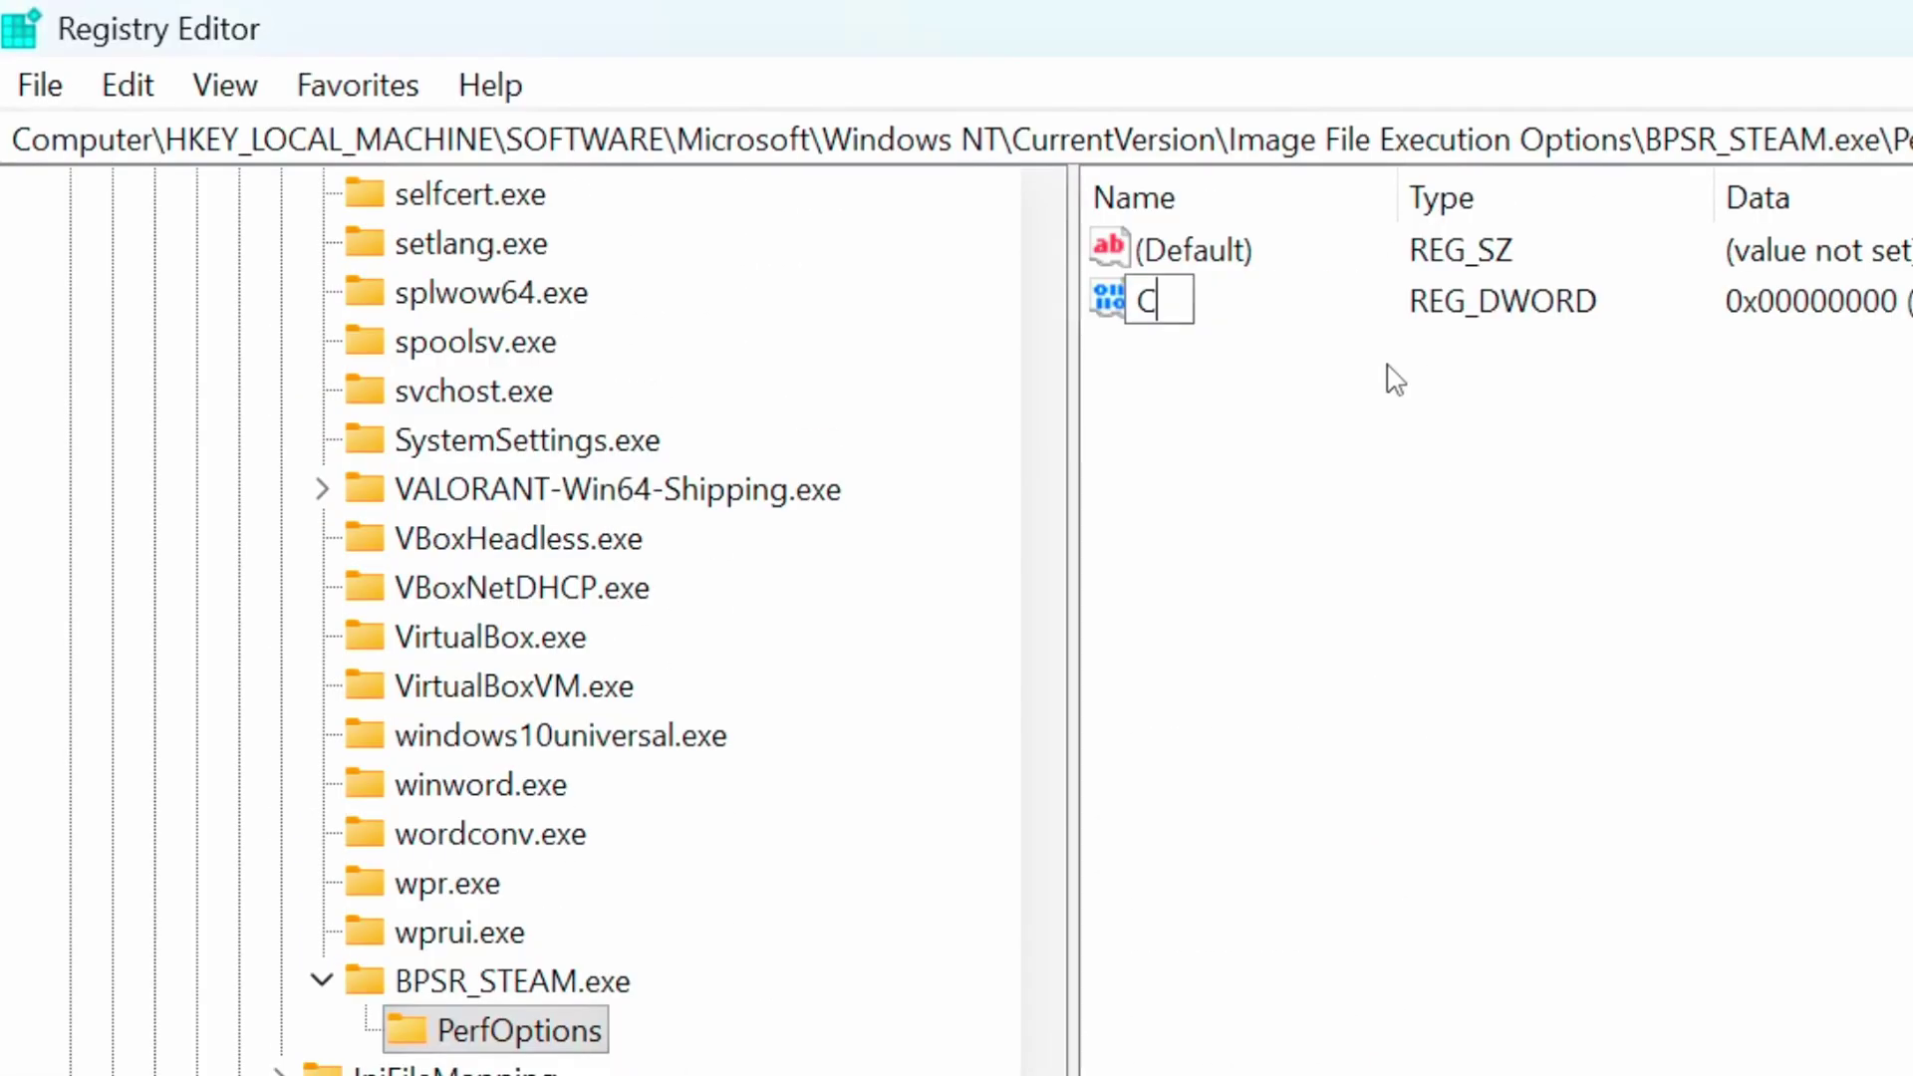
text(puPriorityClass)
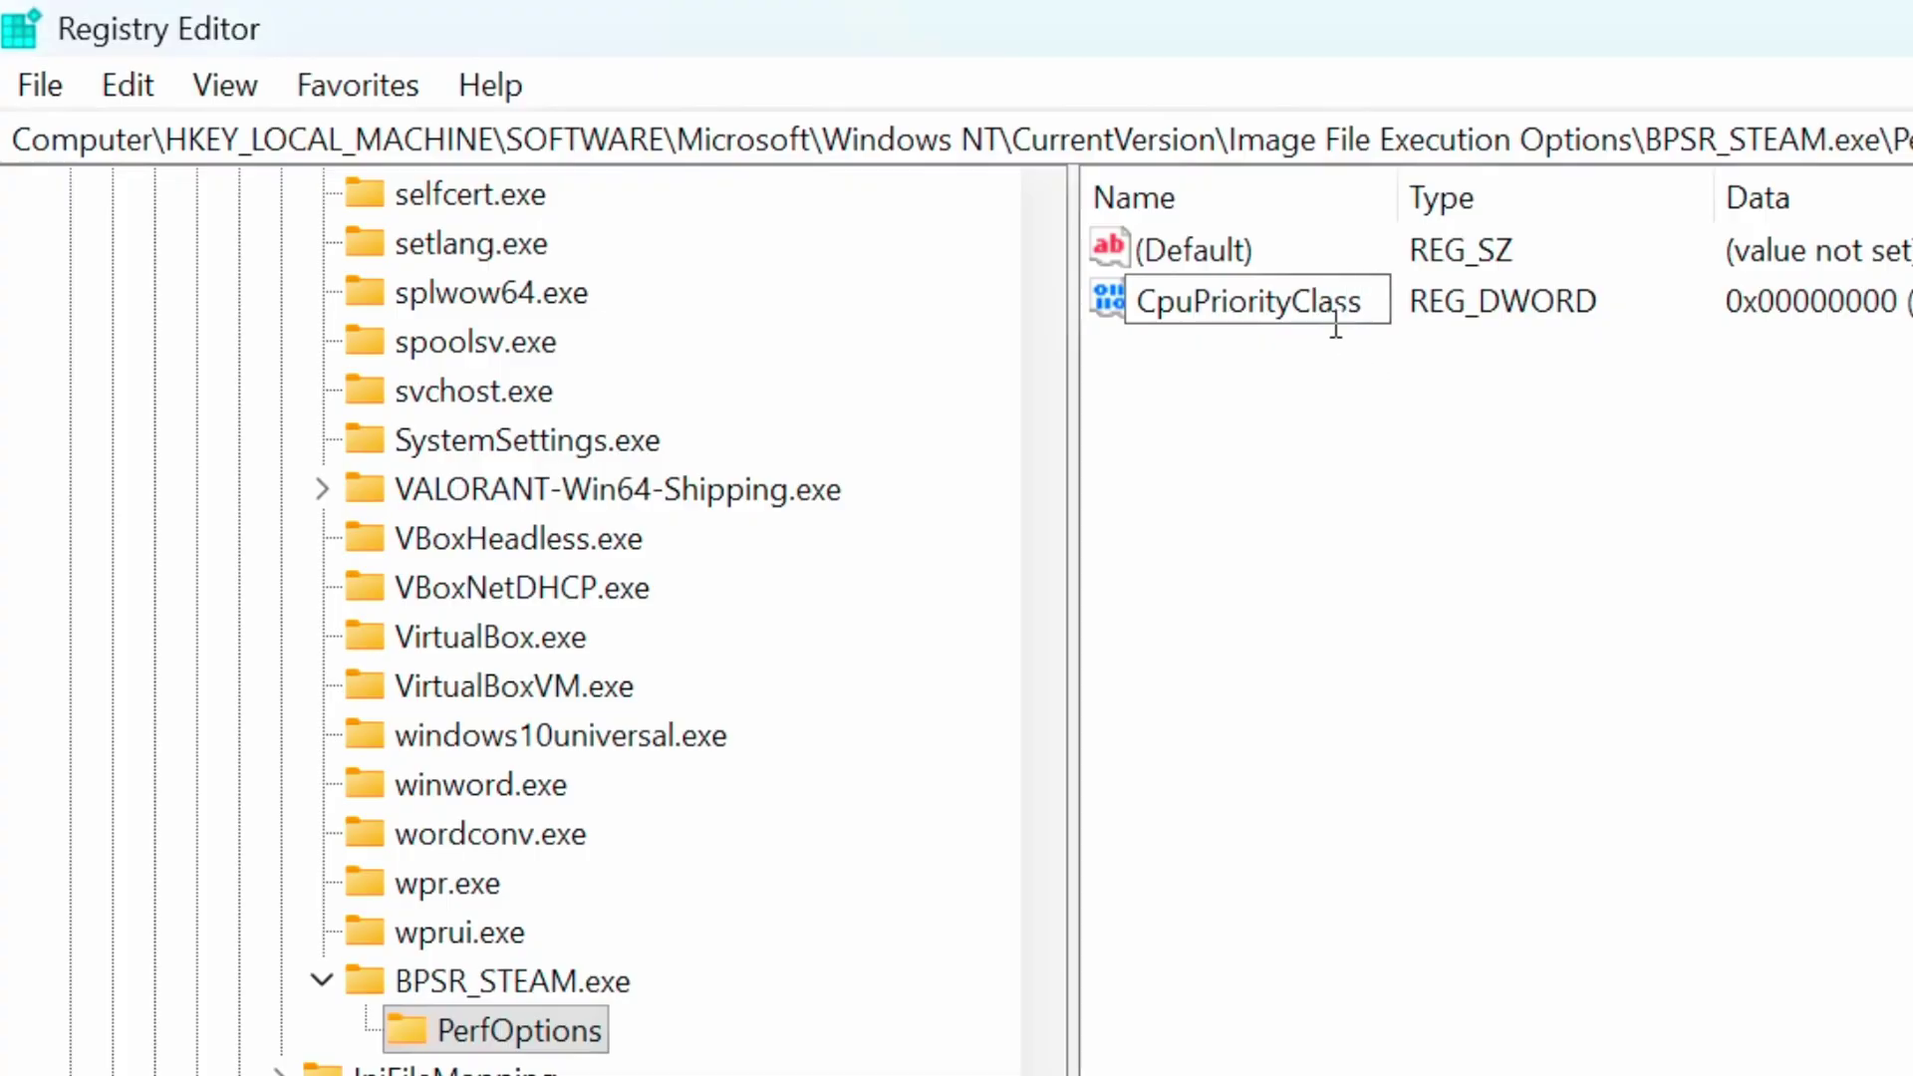
key(Return)
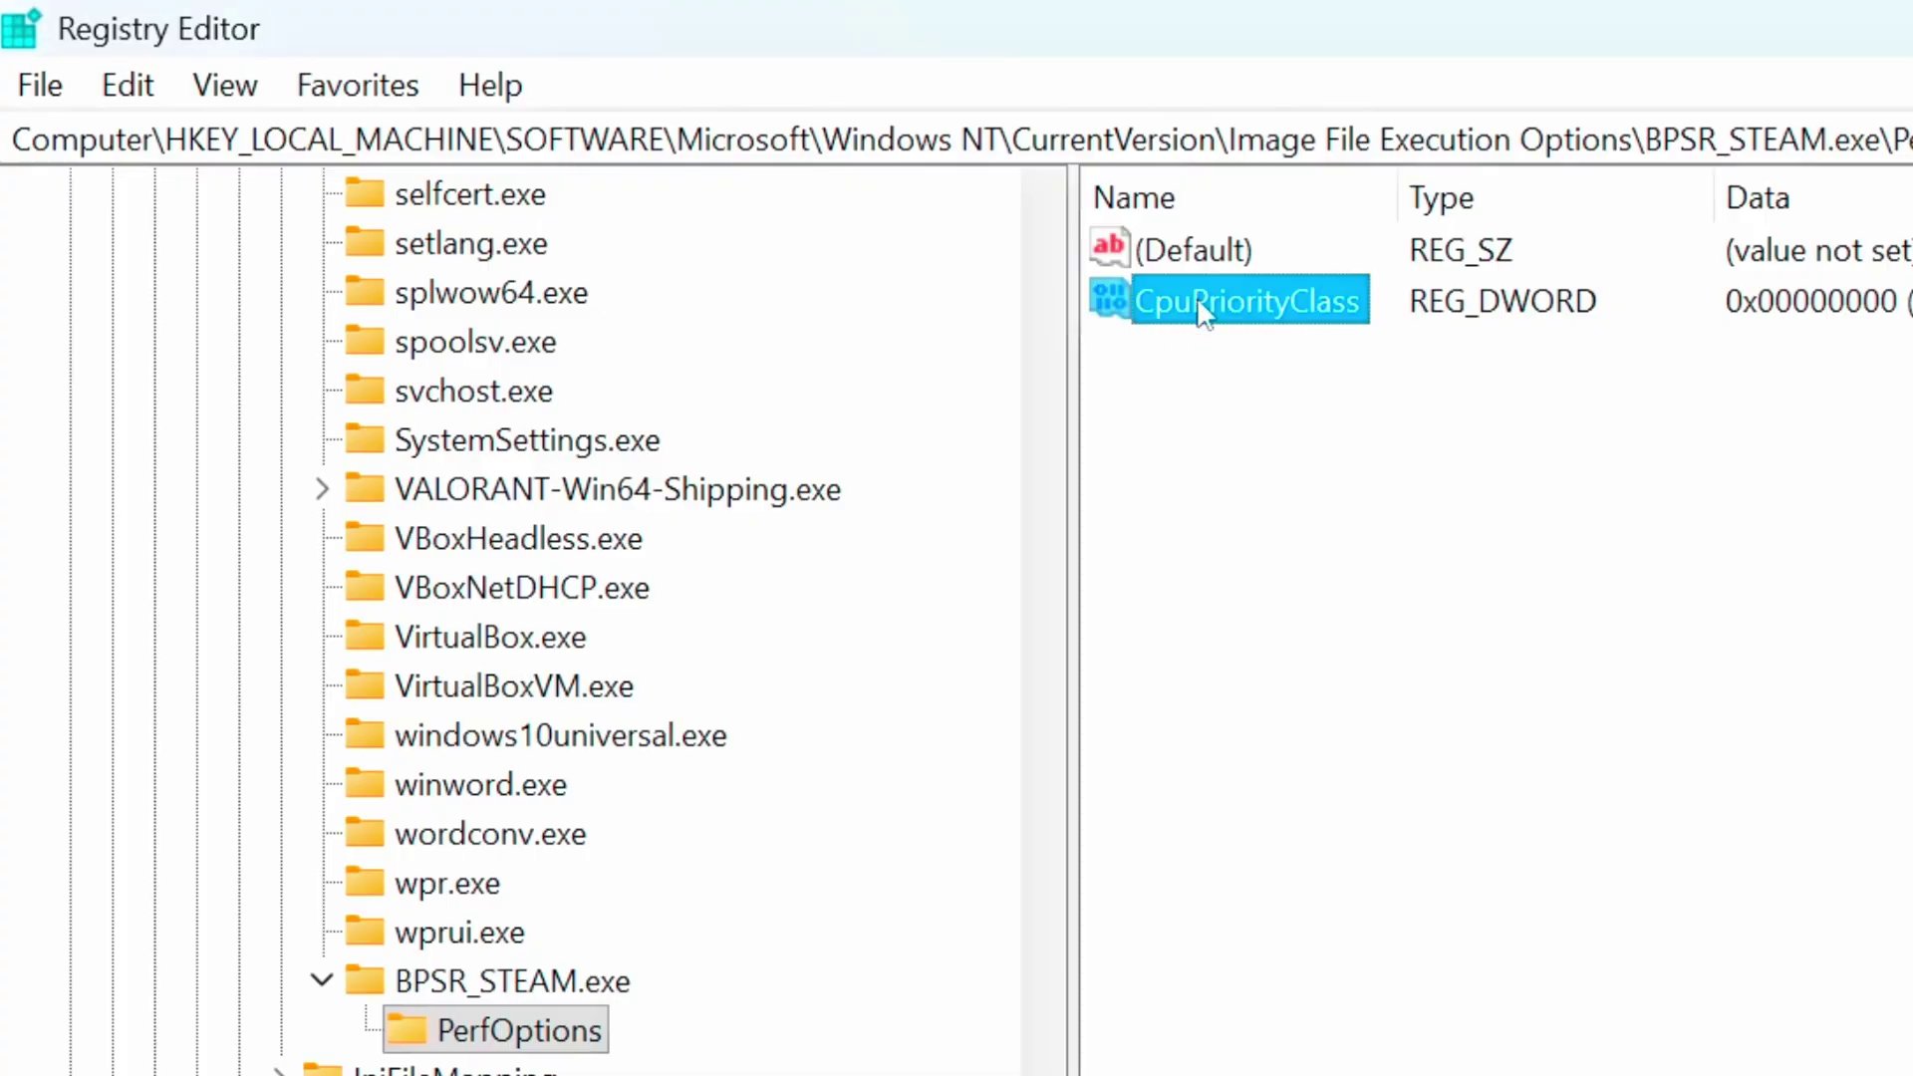
Step: Set the CpuPriorityClass value data to 3
right_click(1271, 329)
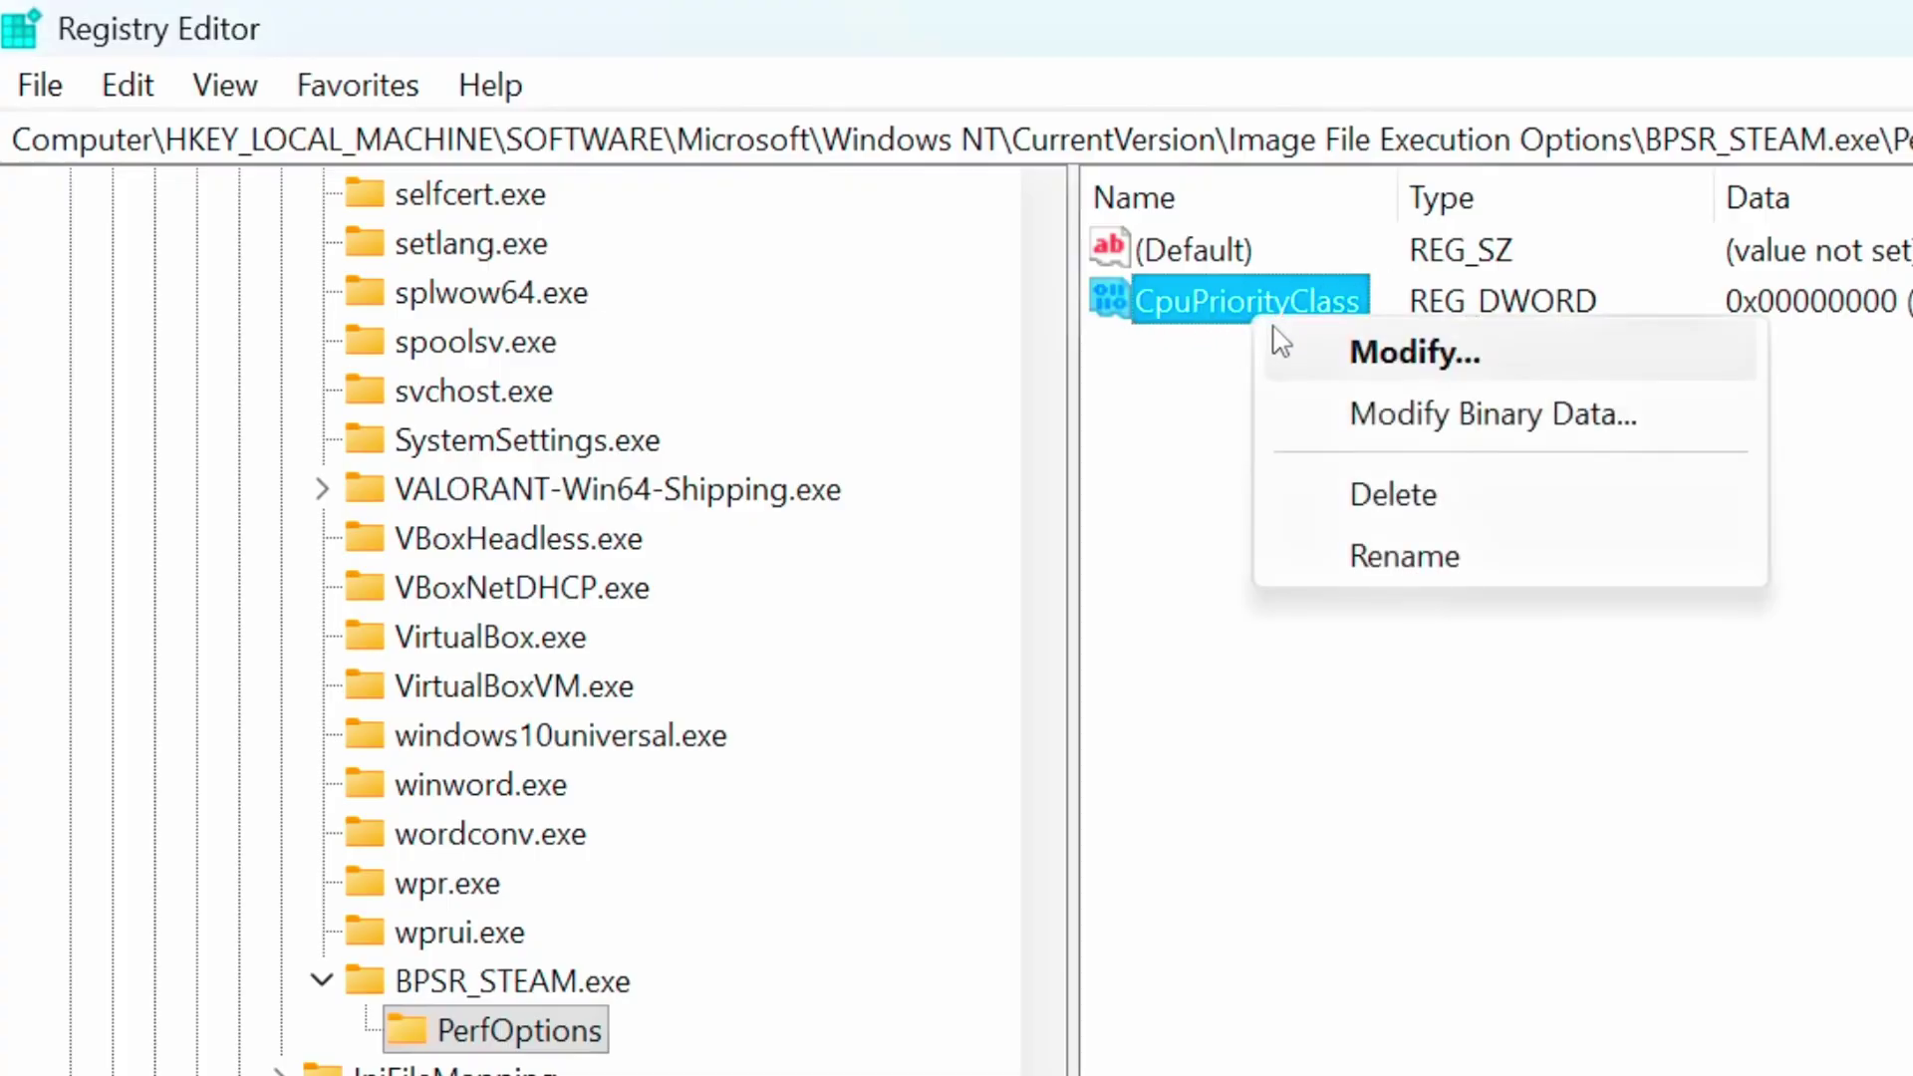
click(1362, 356)
text(3)
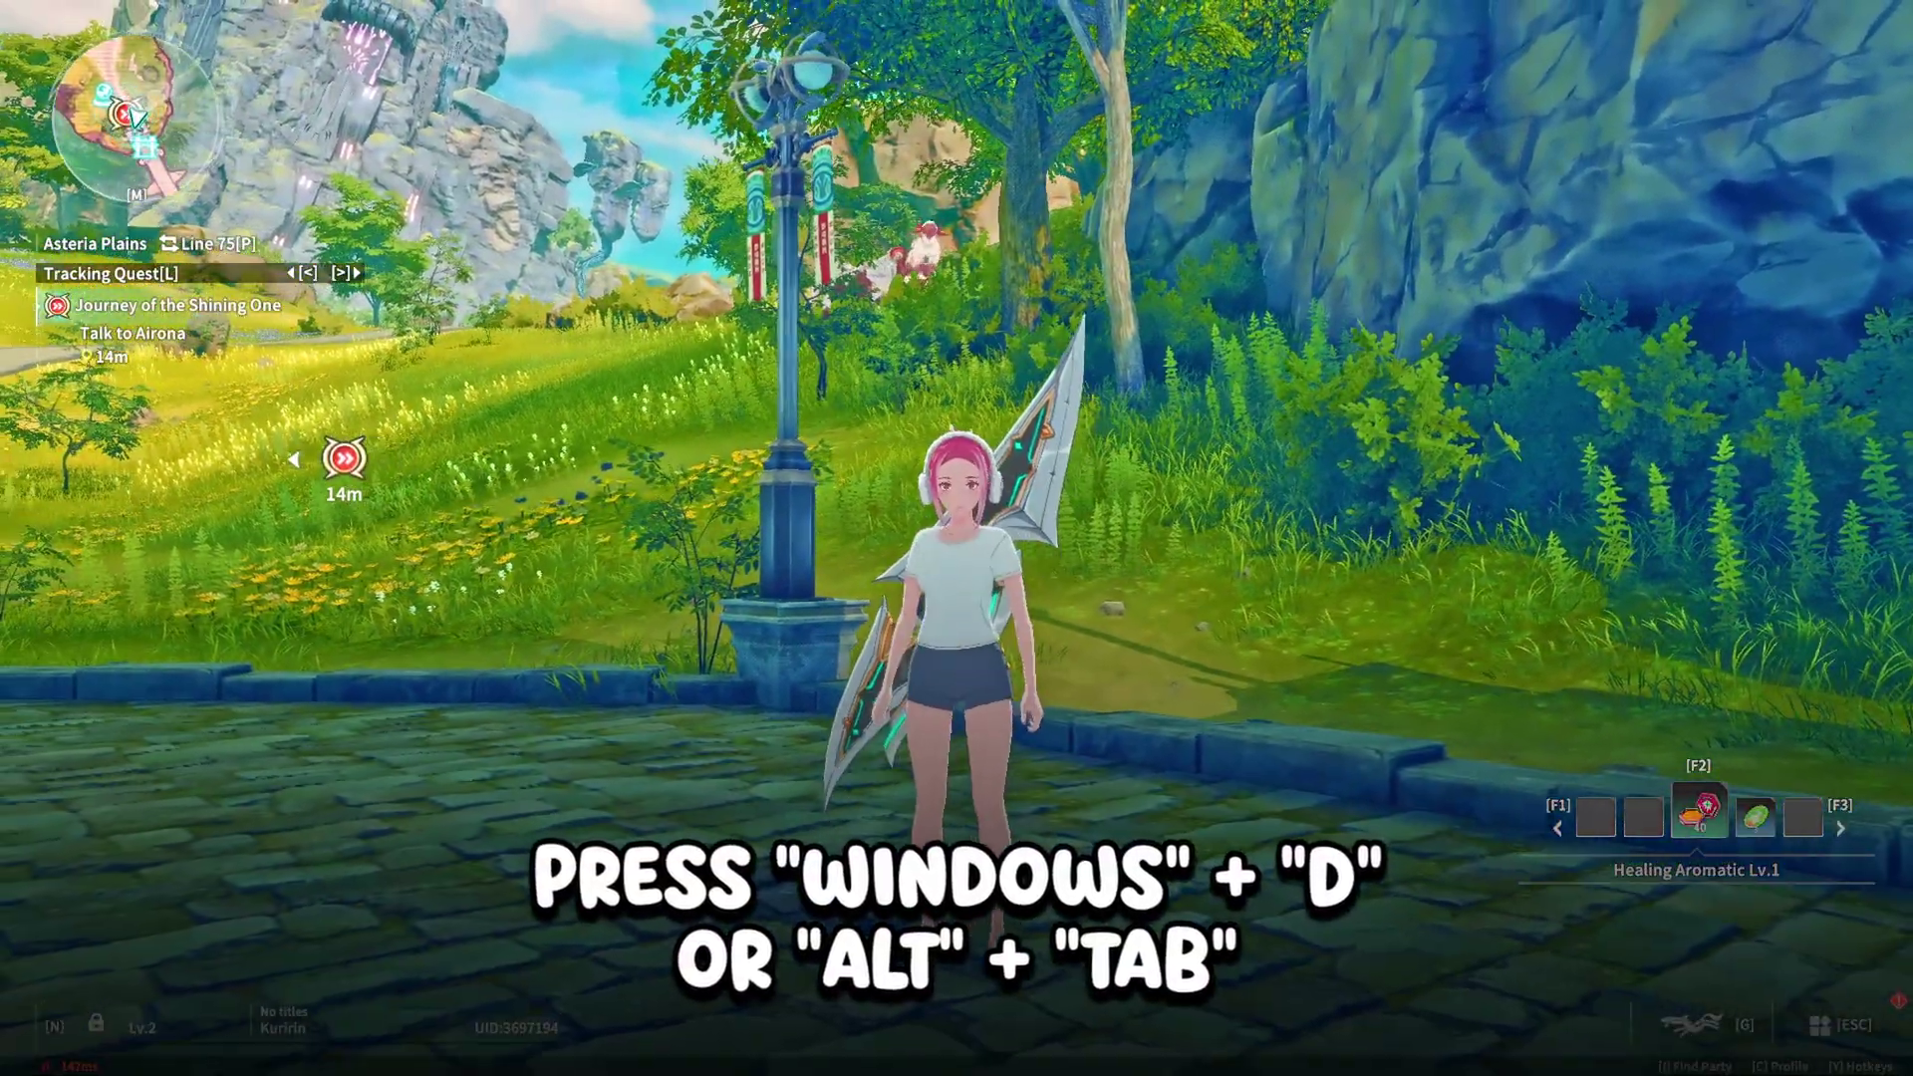
Step: Open Task Manager's Details list filtered to BPSR processes
key(super+d)
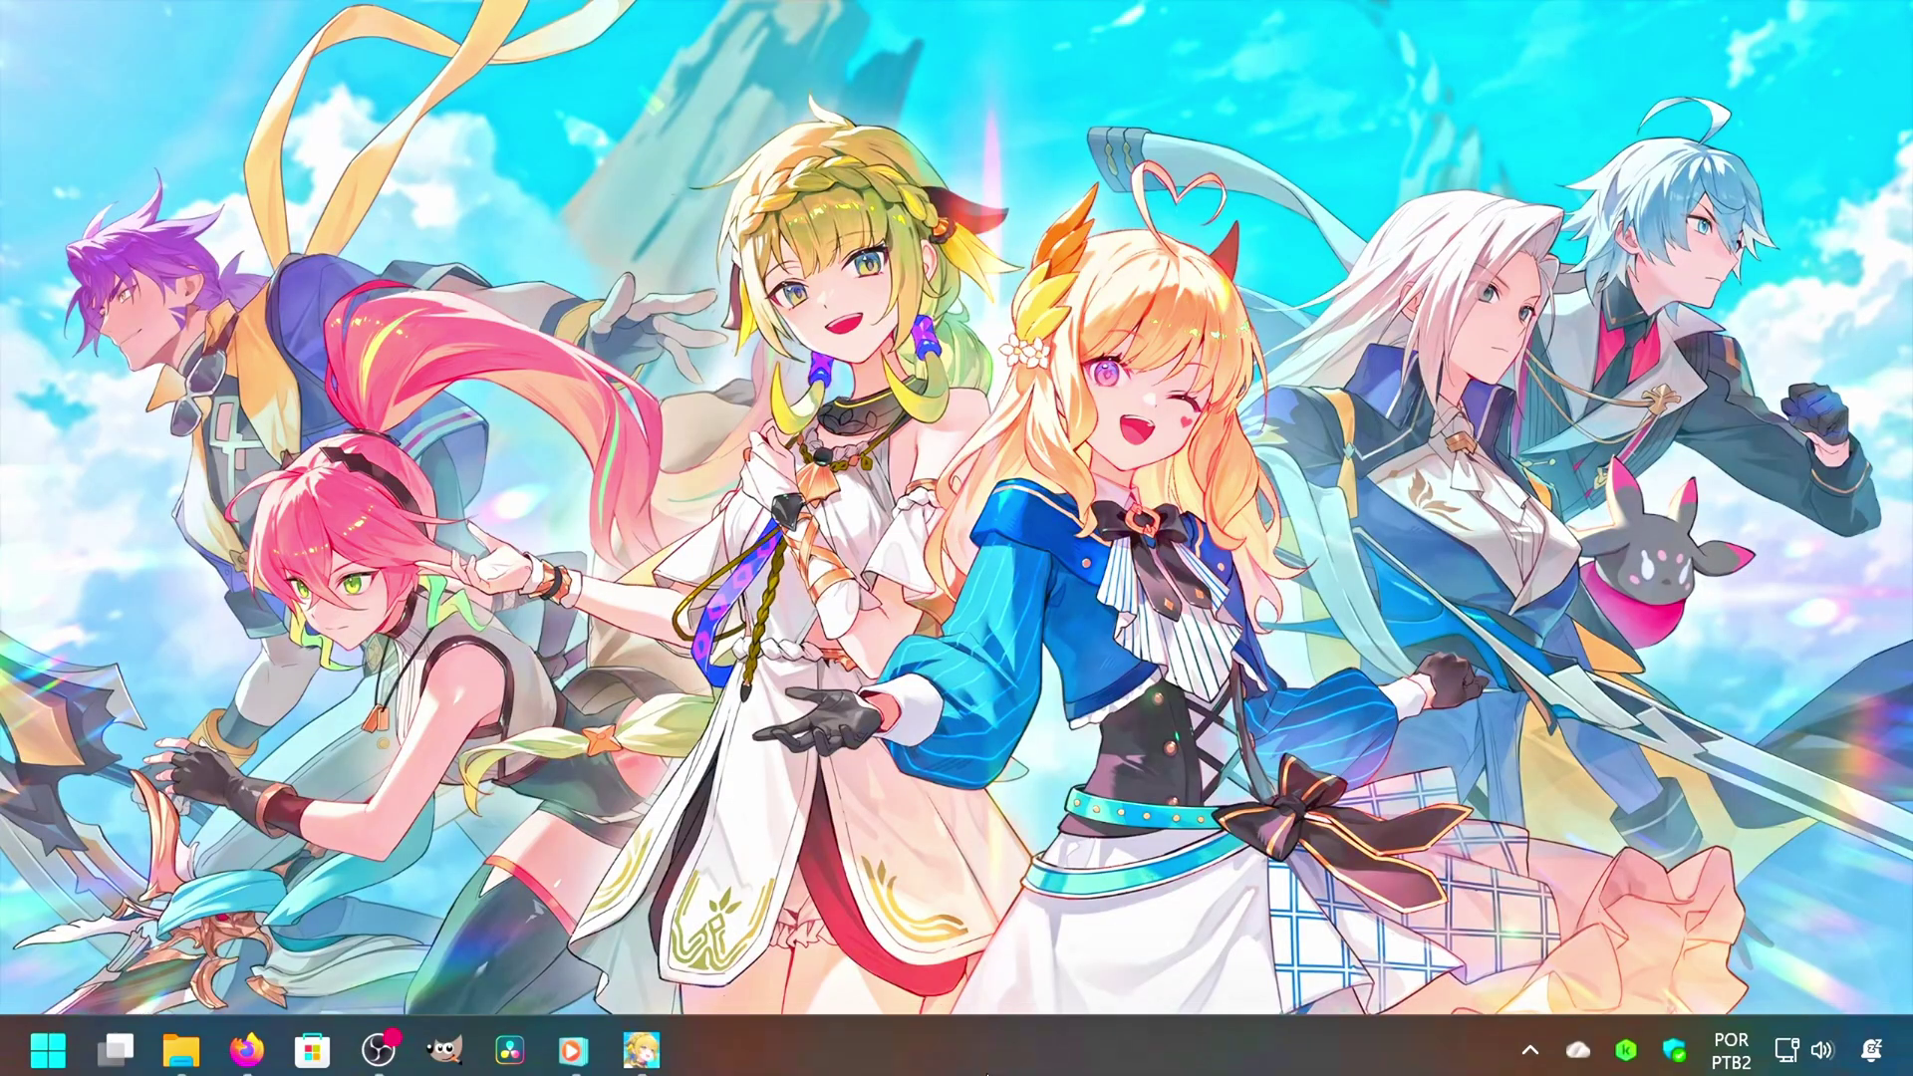
right_click(982, 1044)
click(1074, 913)
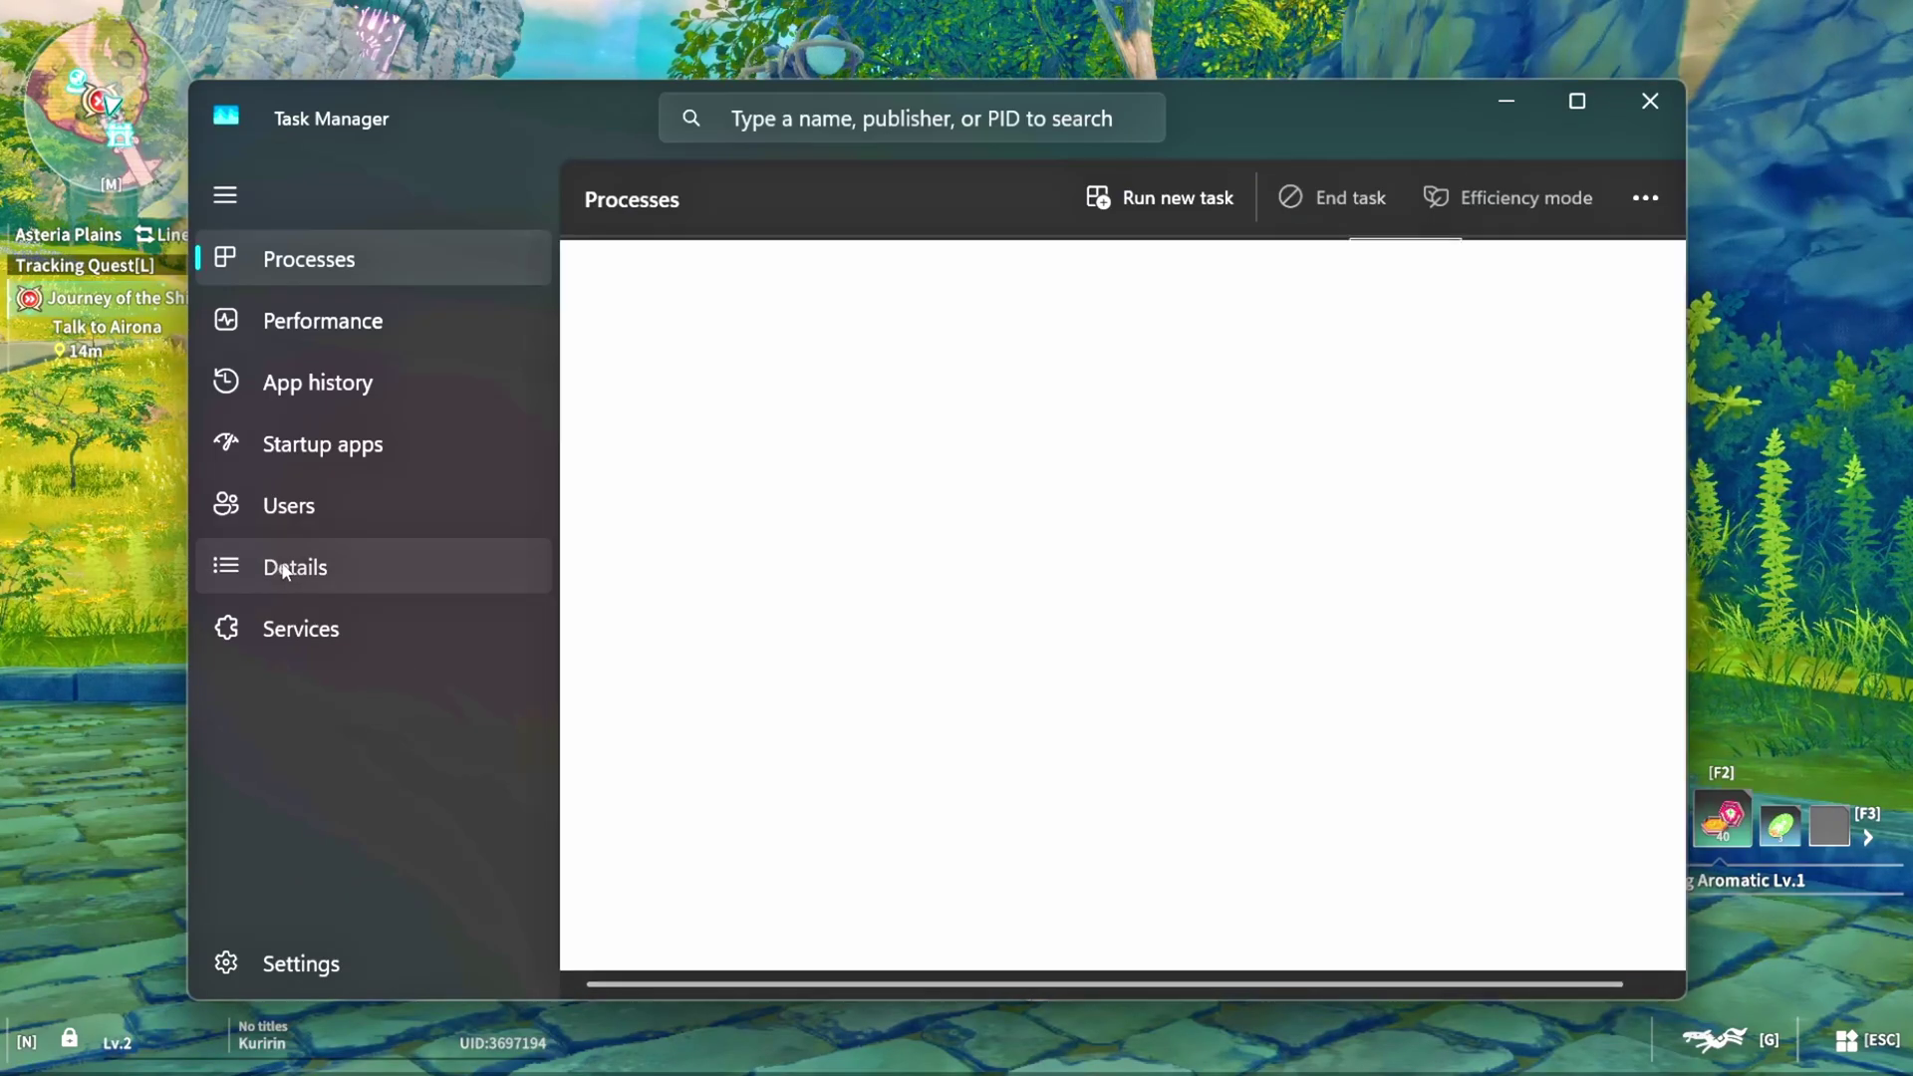
click(285, 568)
click(781, 115)
text(BPSR)
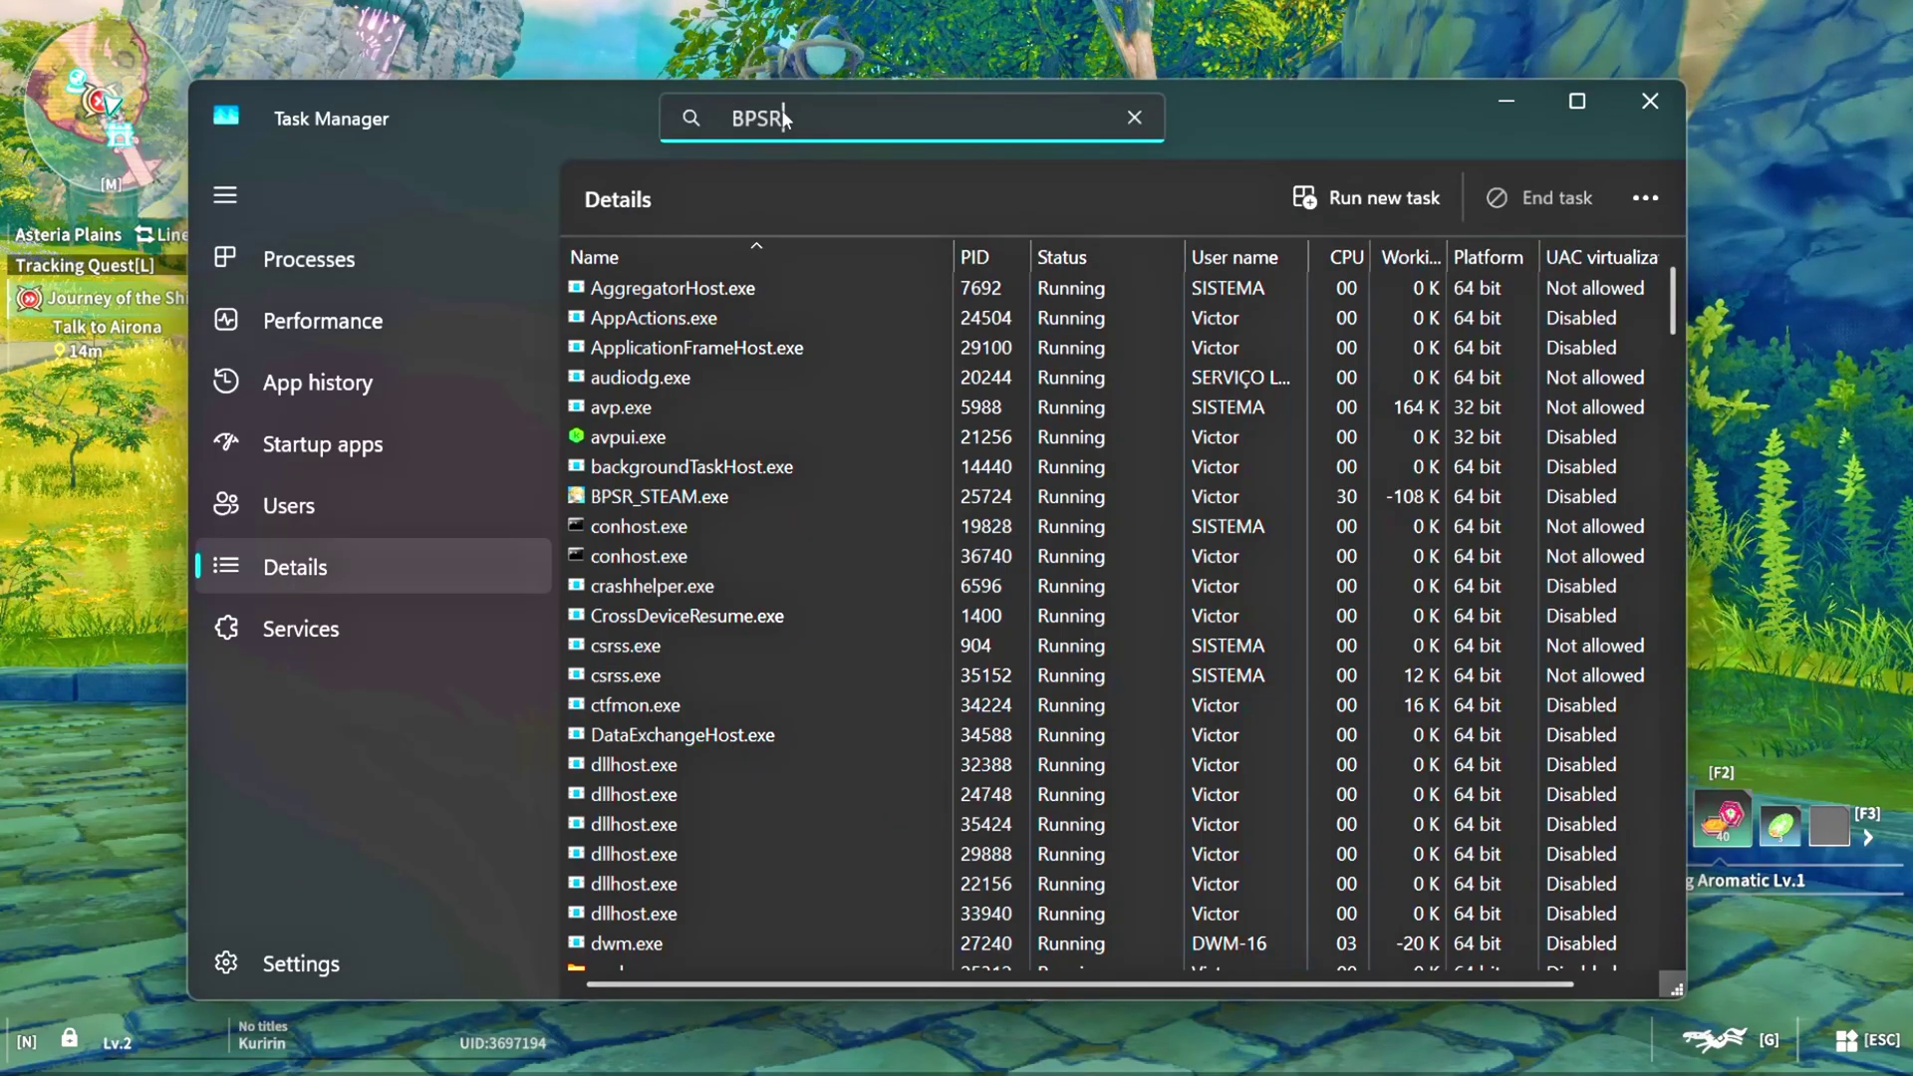
Step: Open the file location of the BPSR_STEAM.exe process
click(742, 289)
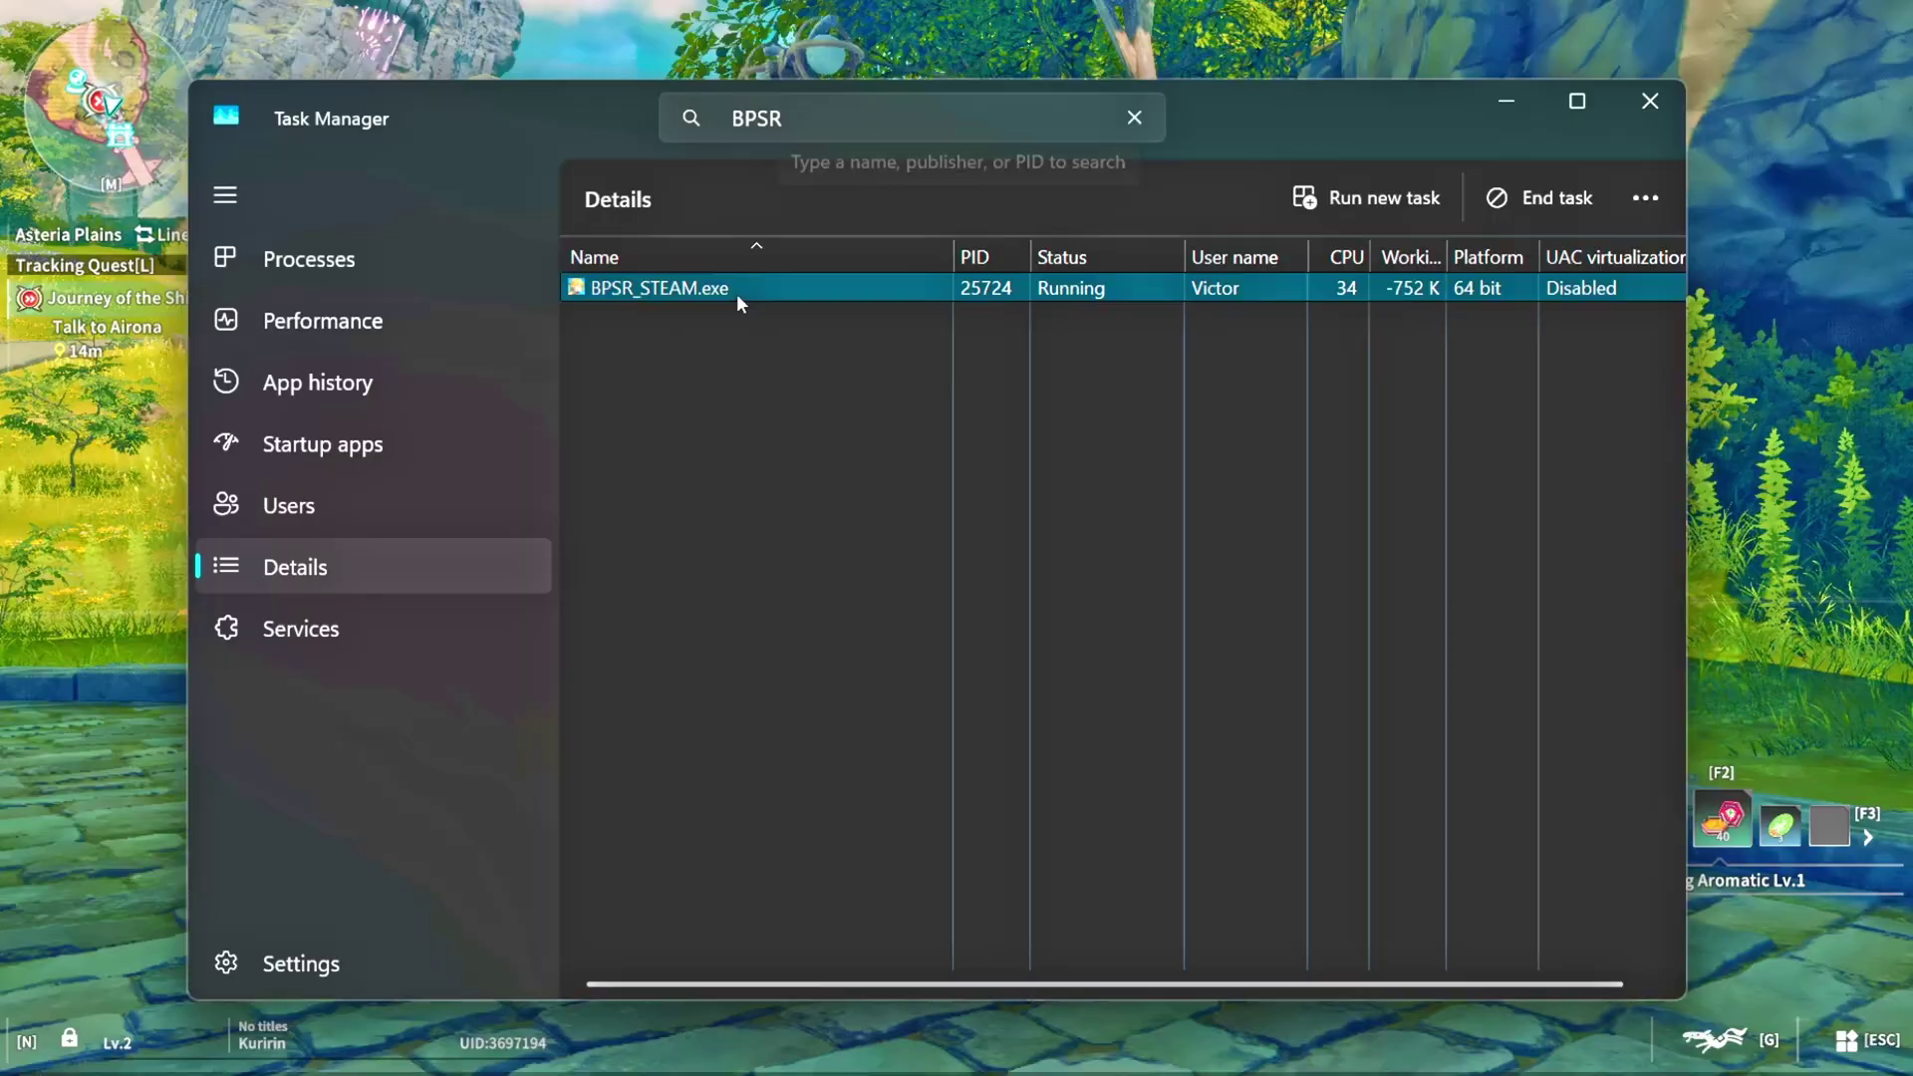
right_click(747, 287)
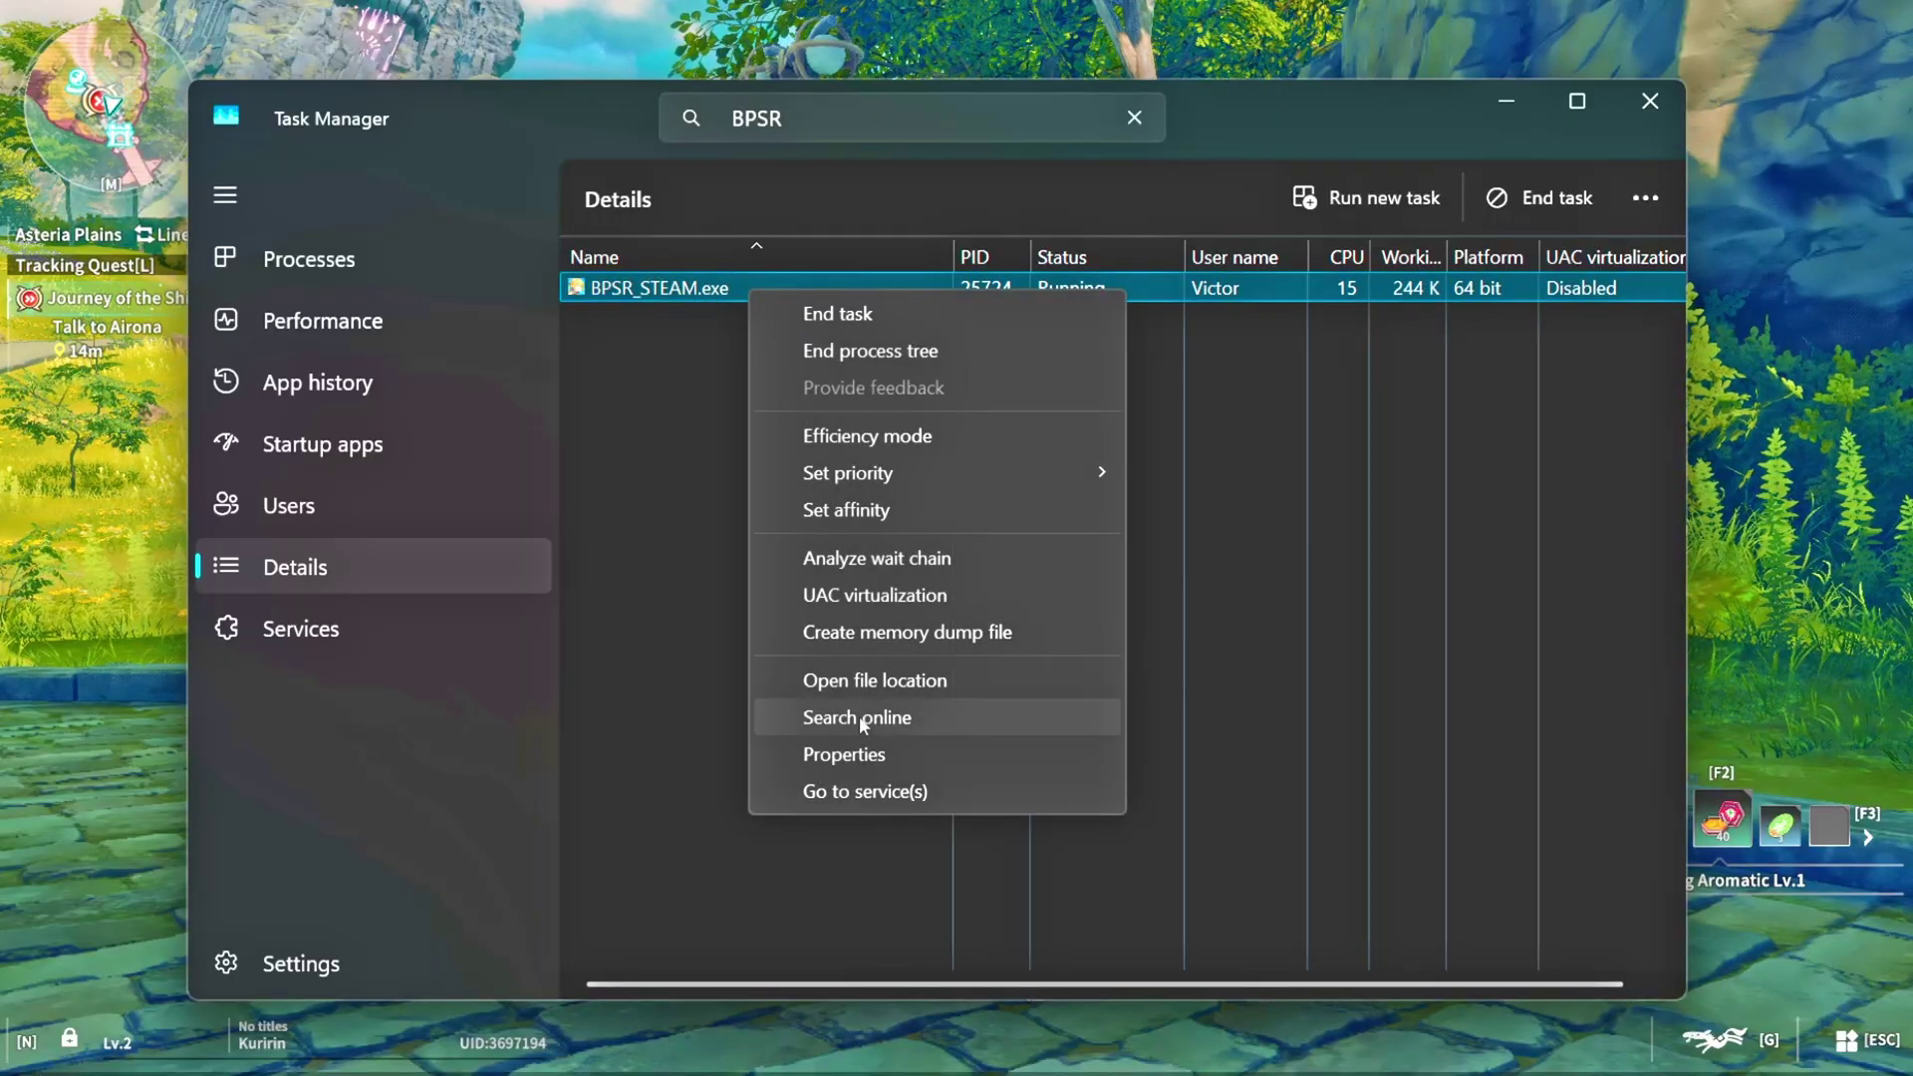
click(859, 682)
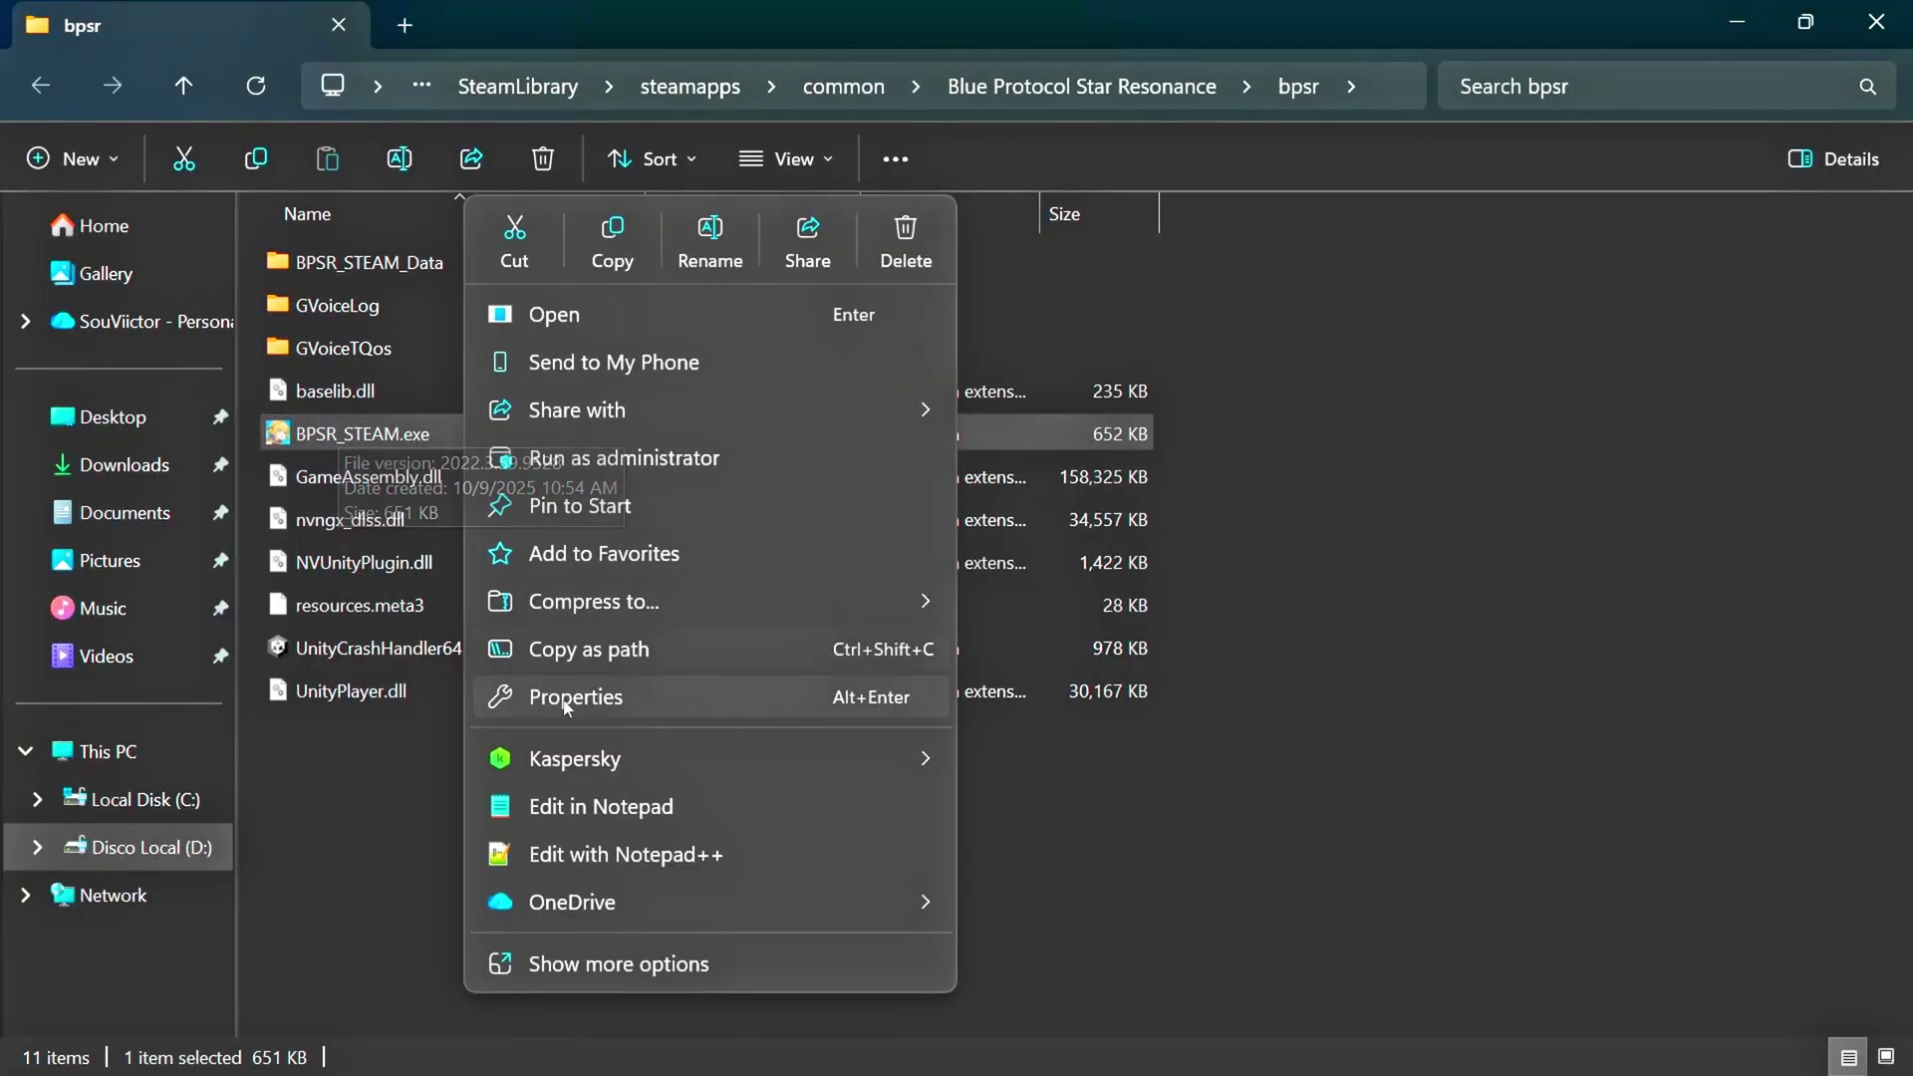
Step: Disable fullscreen optimizations in BPSR_STEAM.exe's compatibility properties and apply the change
click(578, 697)
click(973, 316)
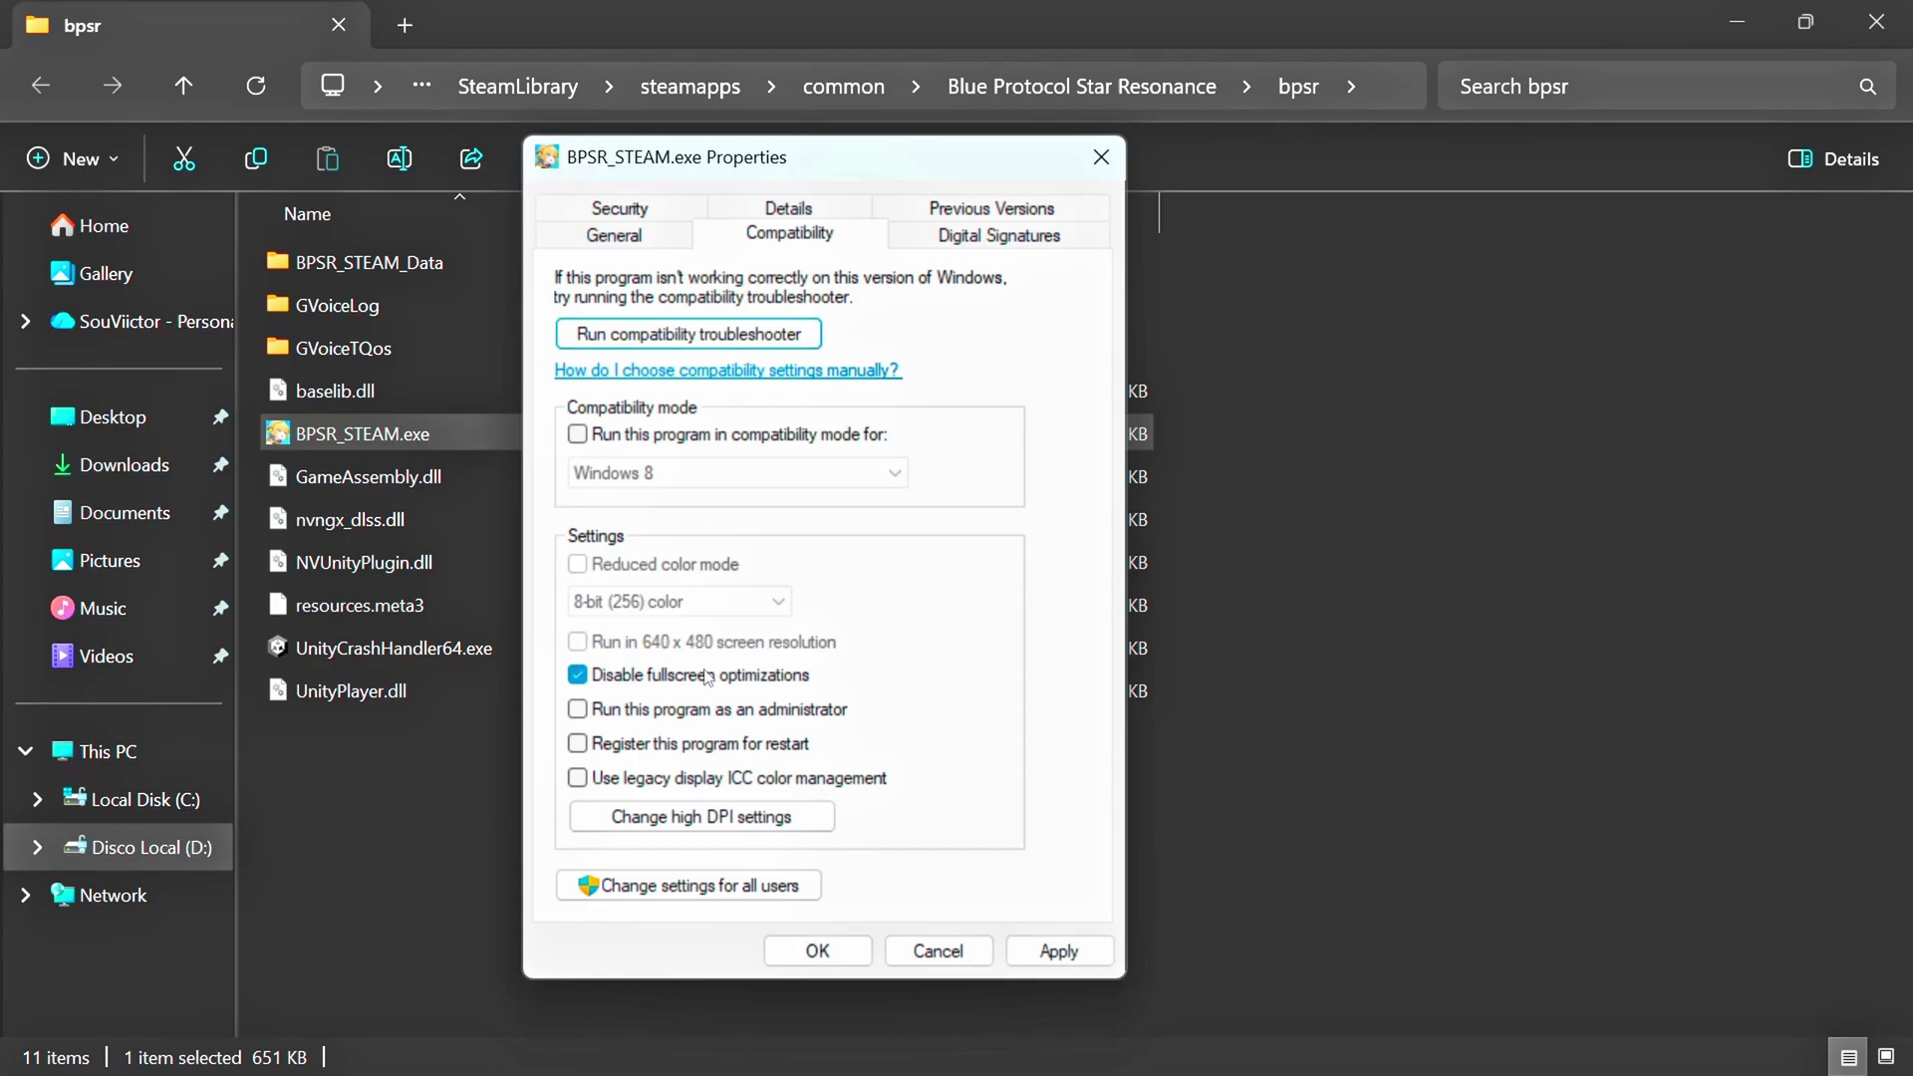
click(1058, 950)
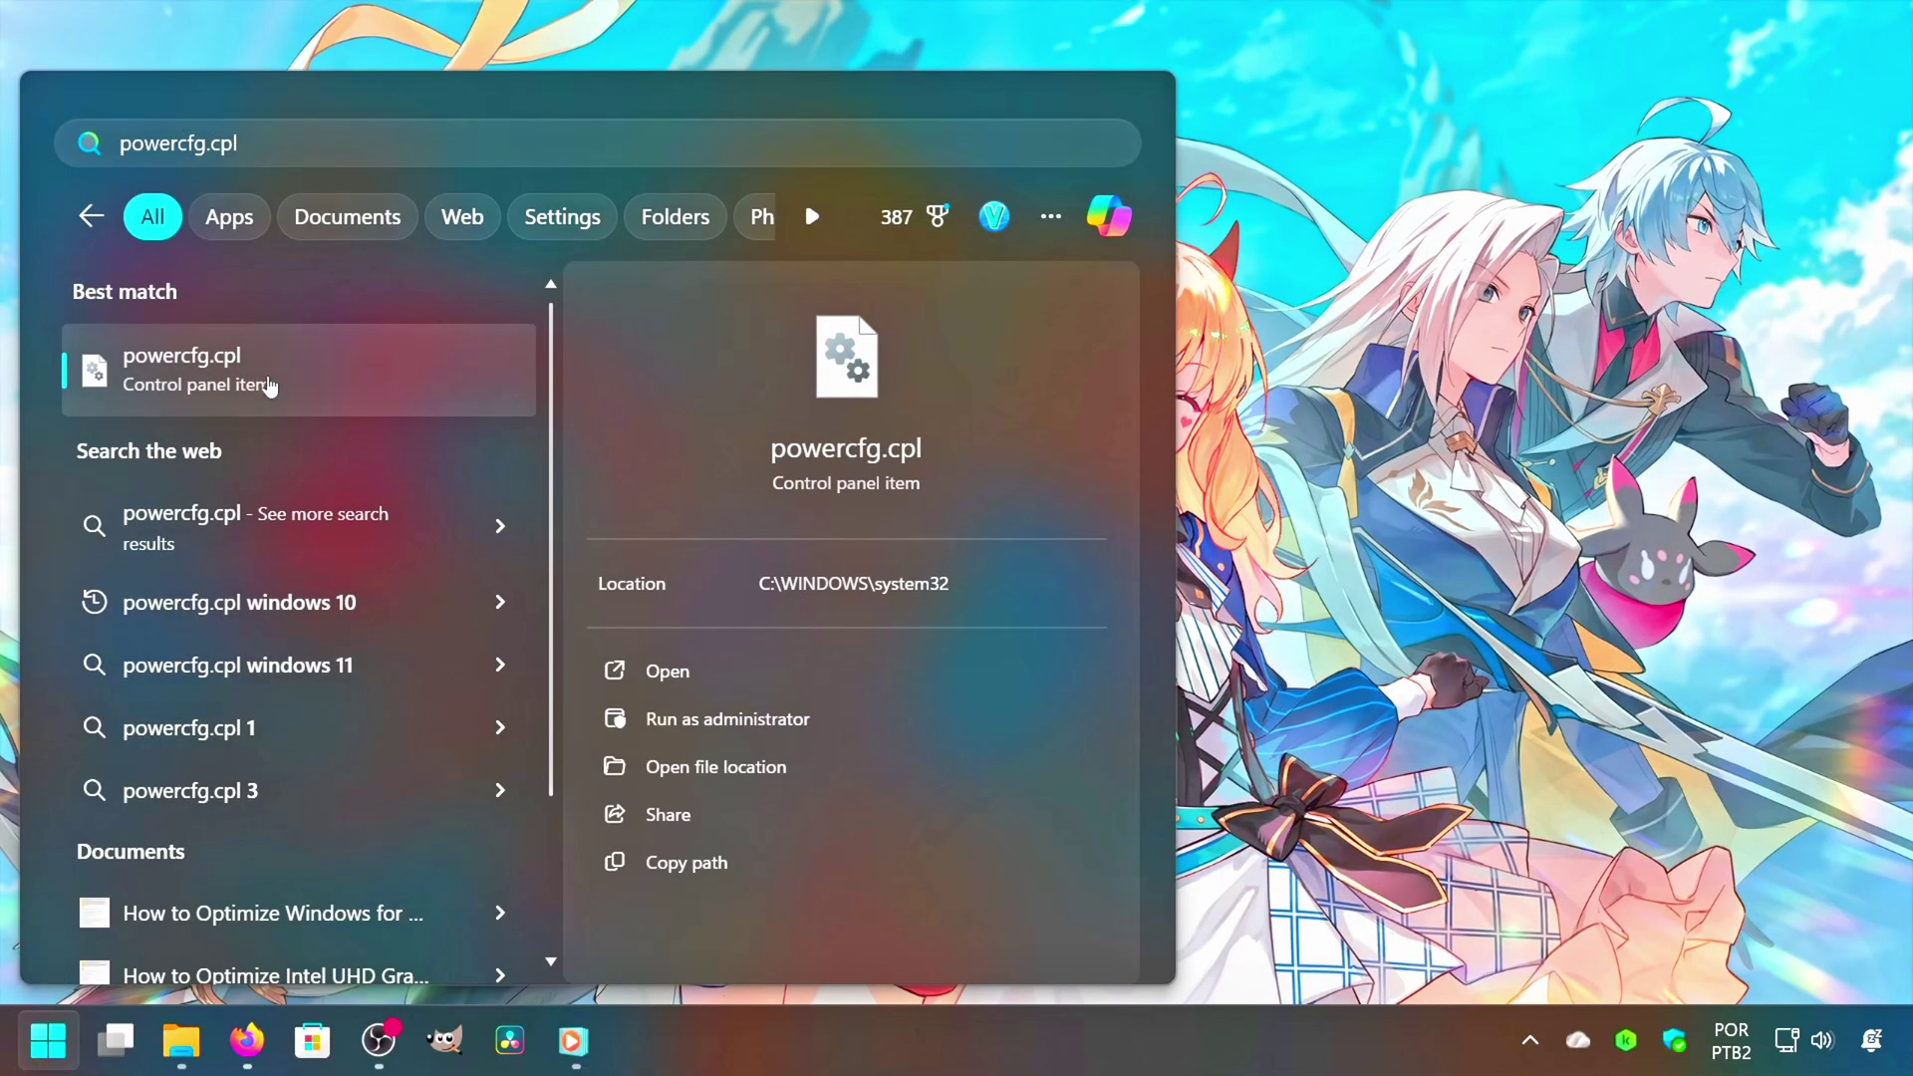
Step: Open the powercfg.cpl search result to show Power Options
click(227, 371)
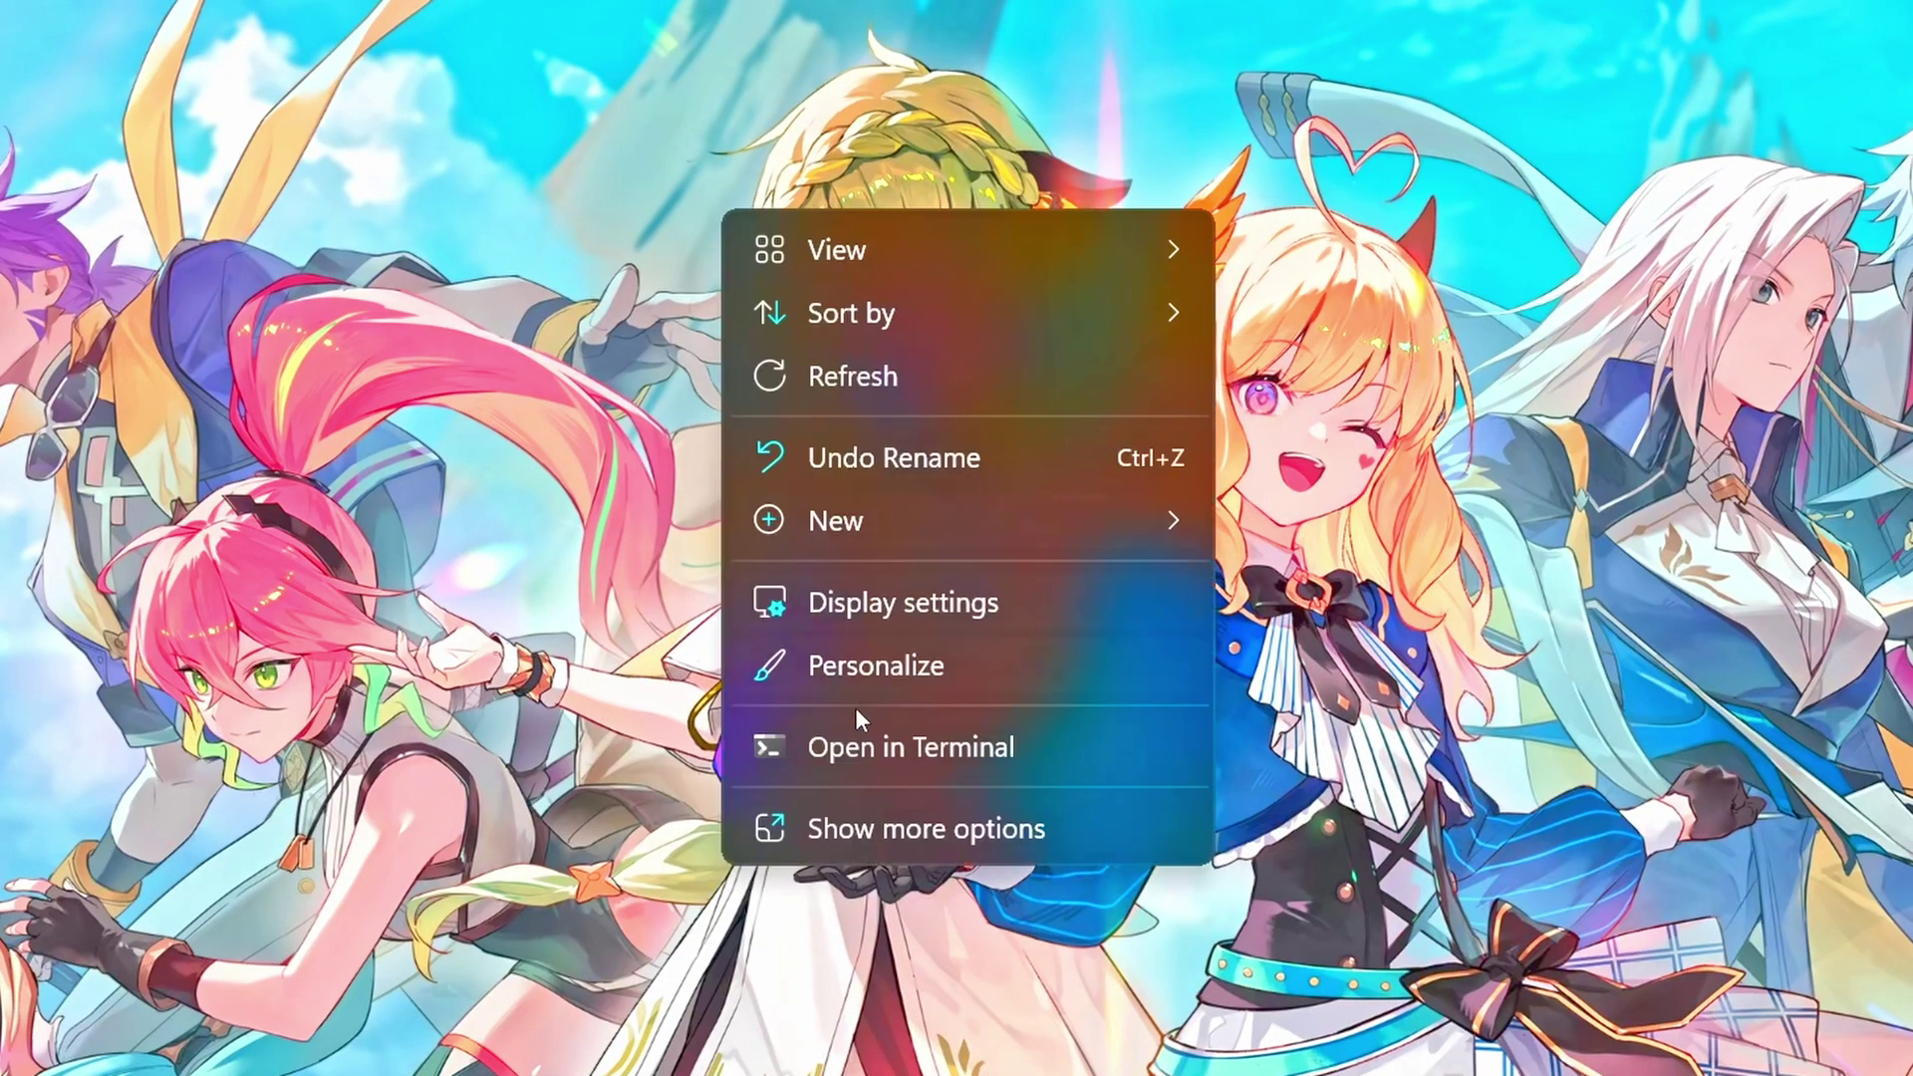
Step: Open NVIDIA Control Panel from the desktop menu and set the global Power management mode
click(984, 828)
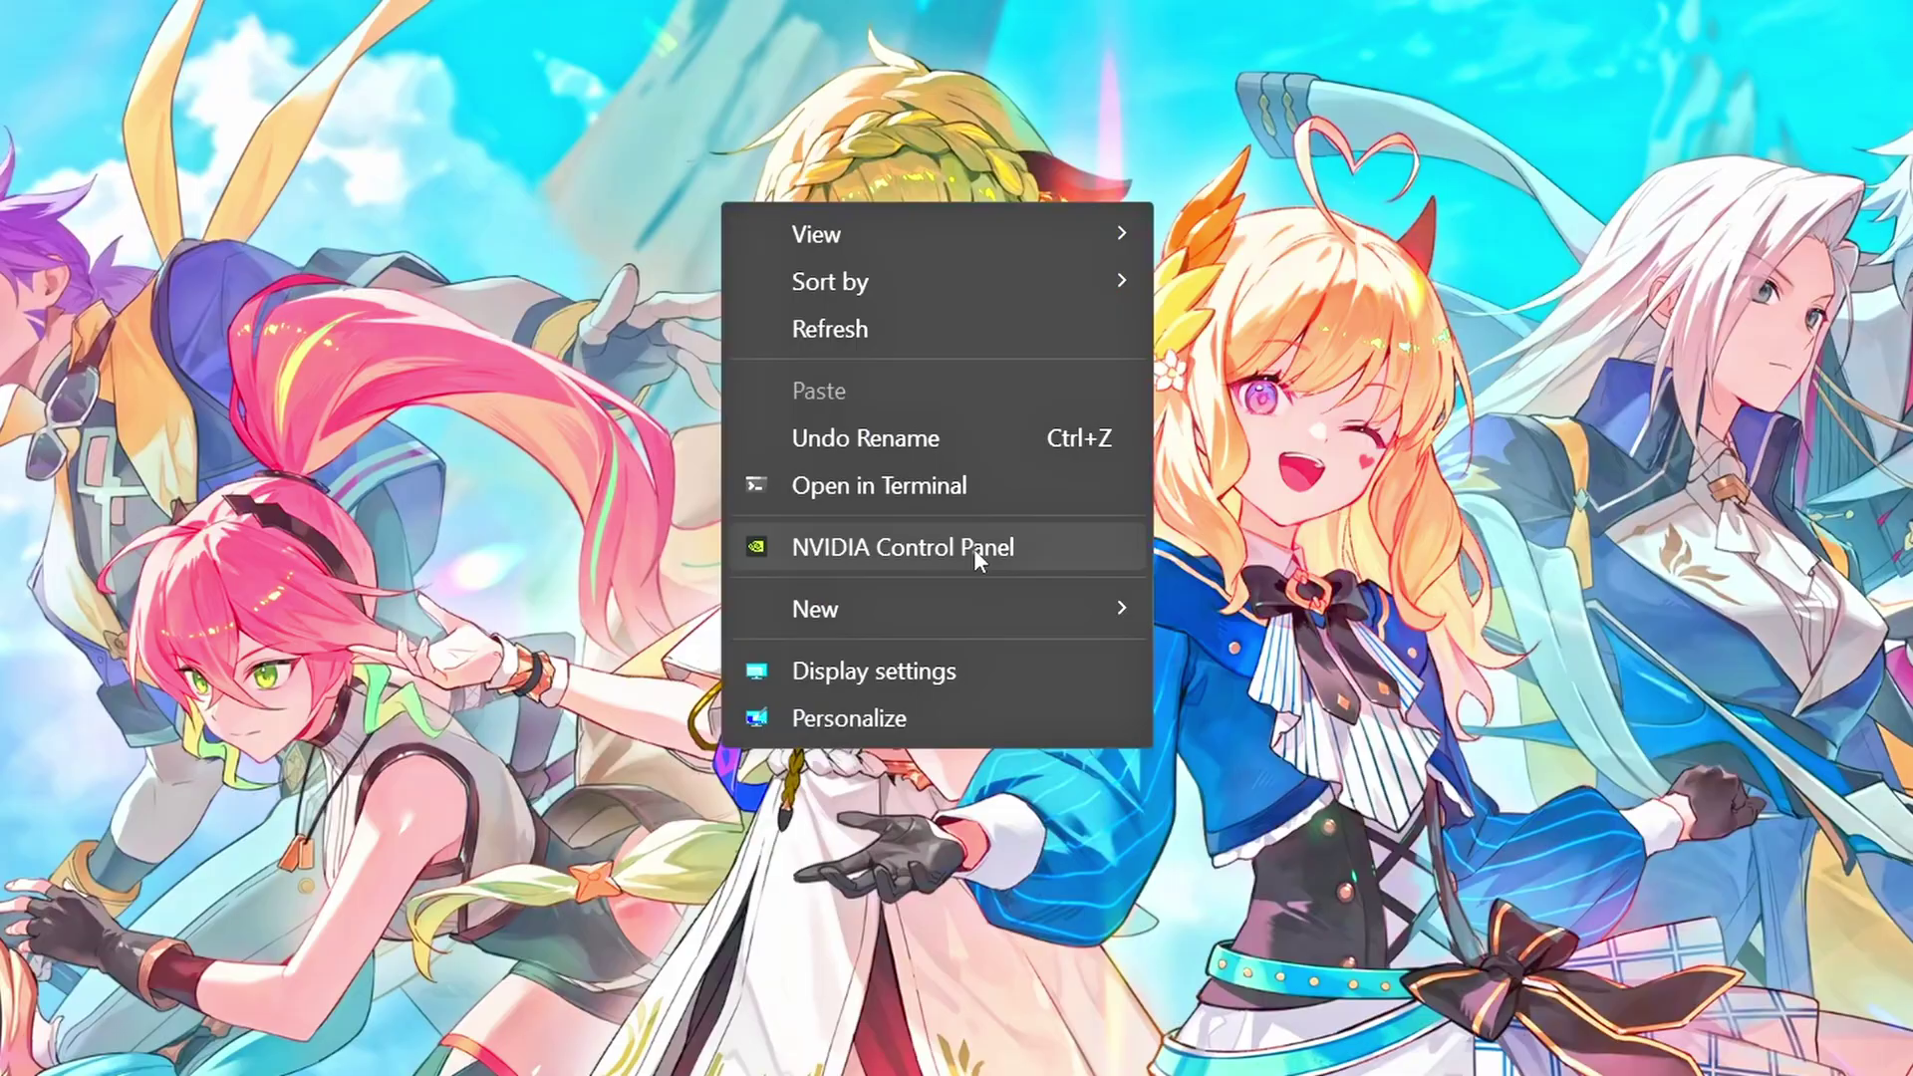
click(789, 547)
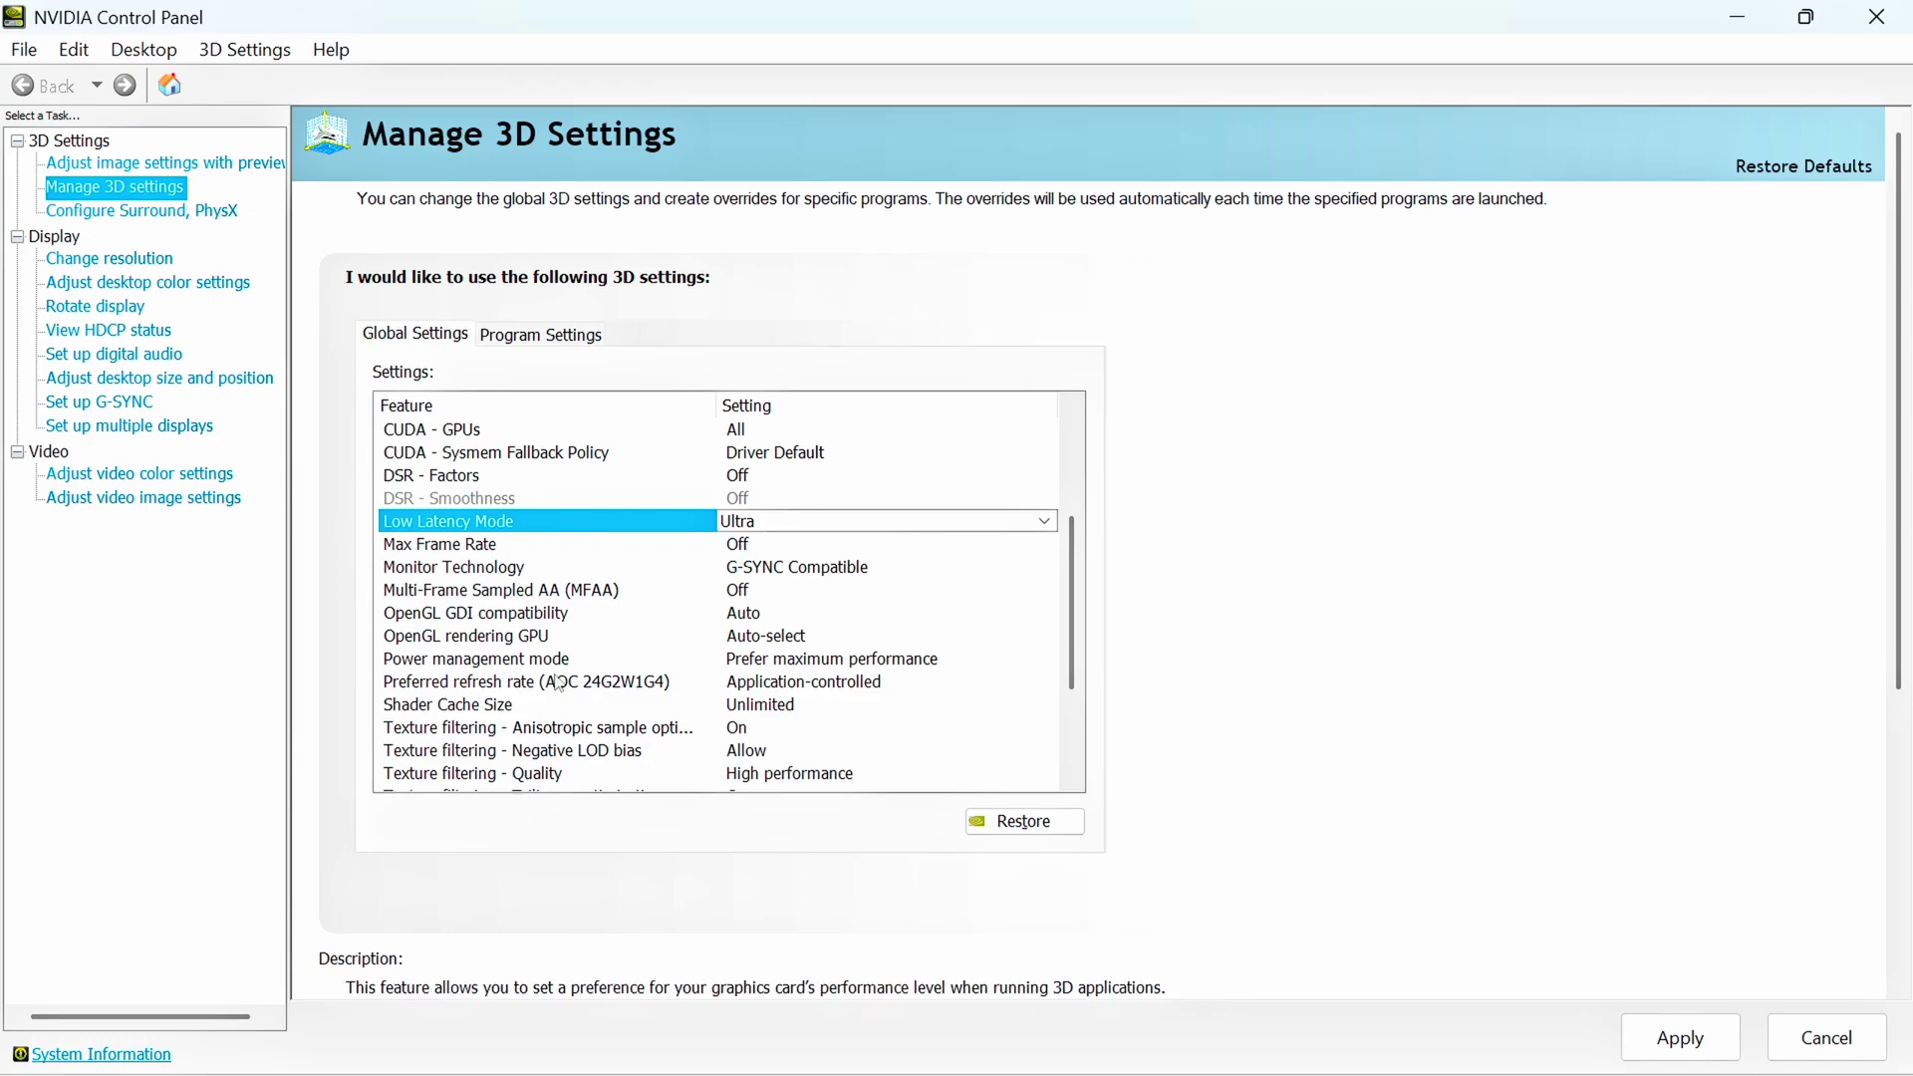
click(439, 662)
click(794, 660)
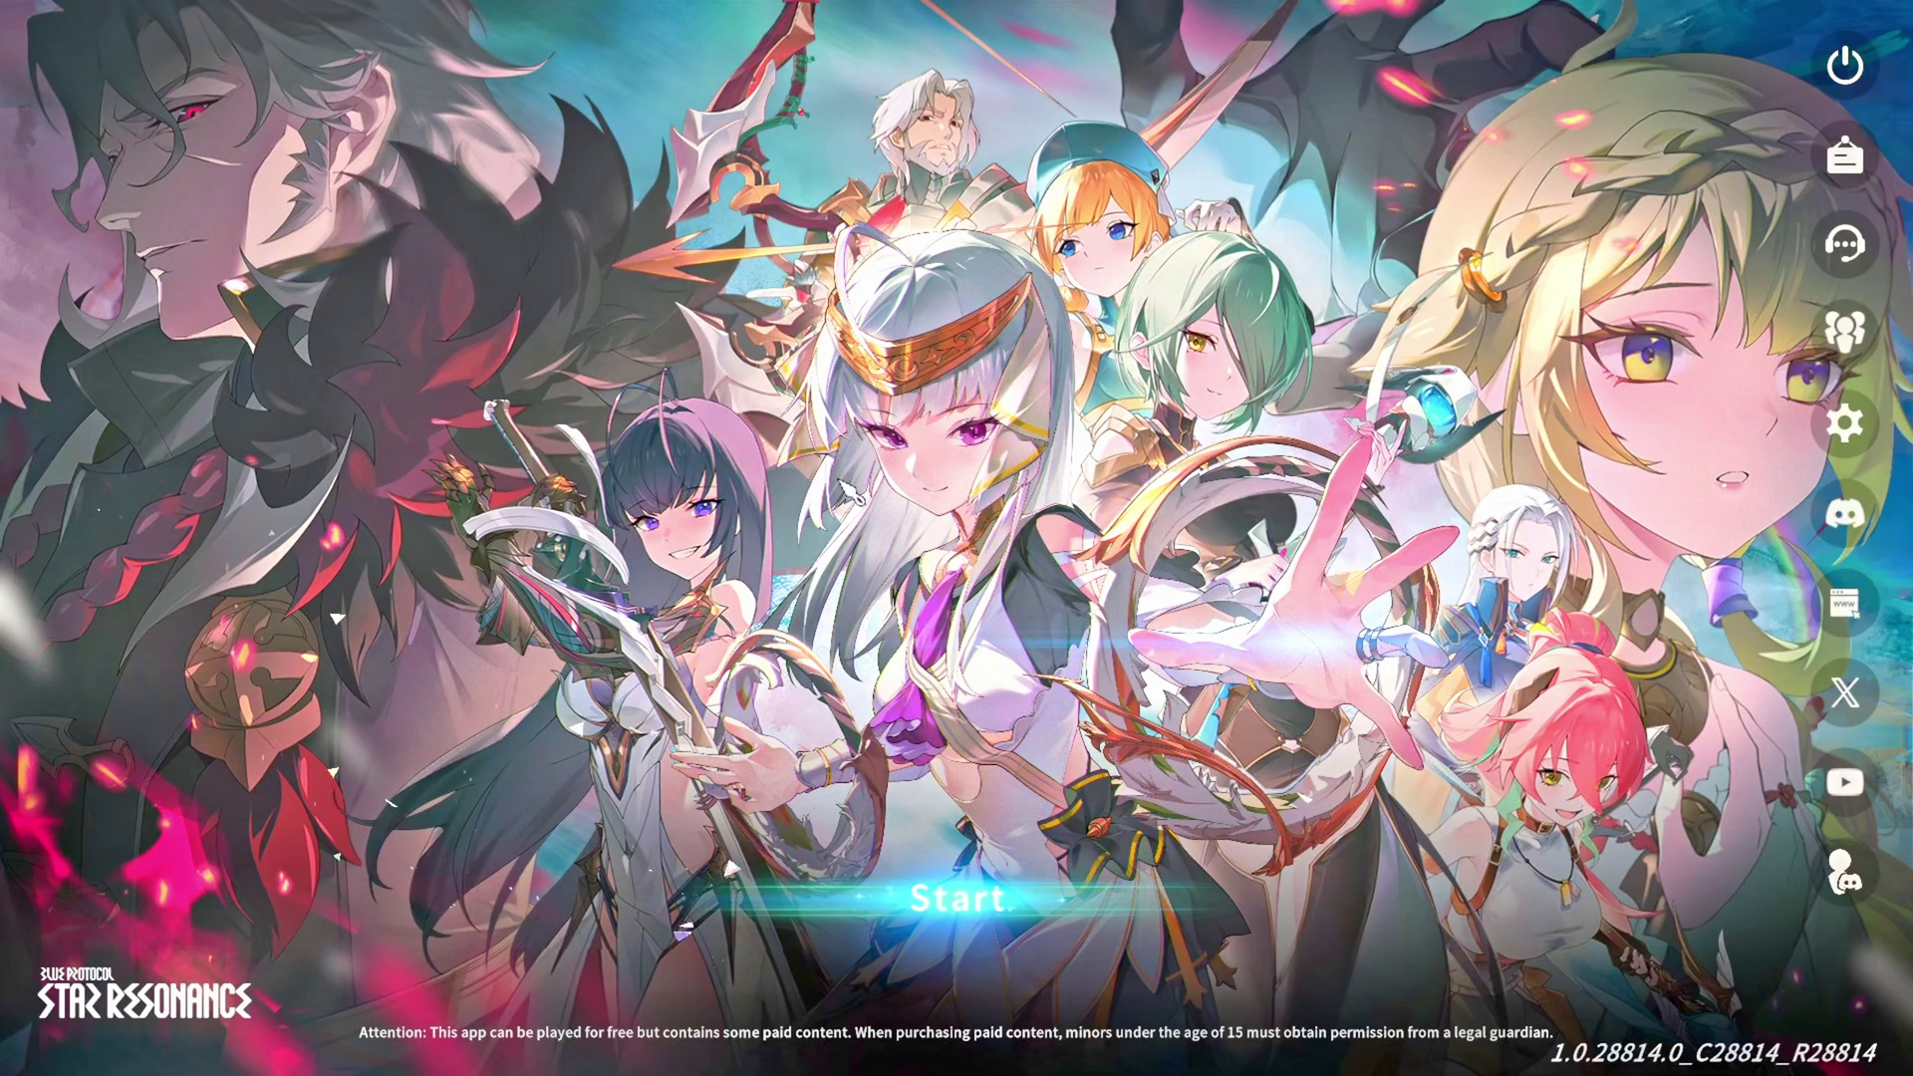
Step: Review the game's Graphics settings: Max quality, 120 FPS, vertical sync off, skill effects Minimum
click(1843, 429)
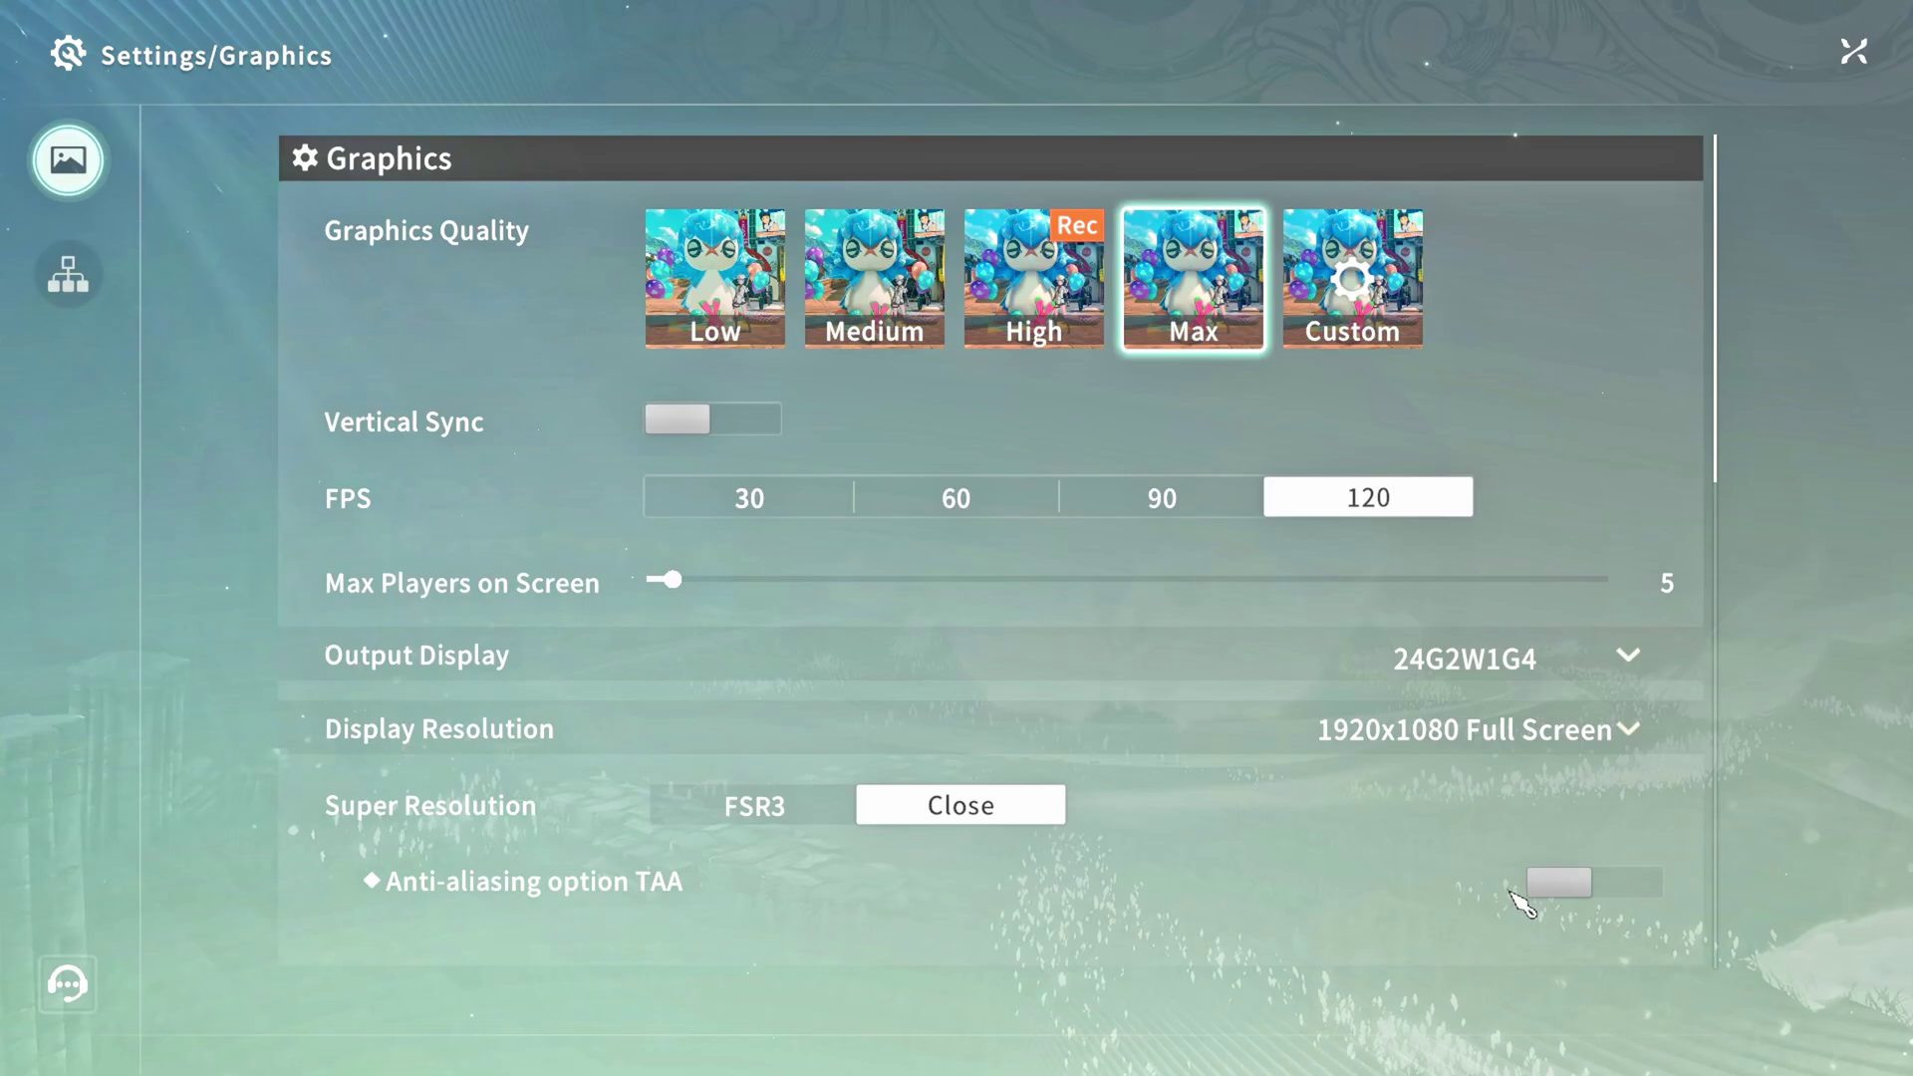
scroll(563, 877, down, 8)
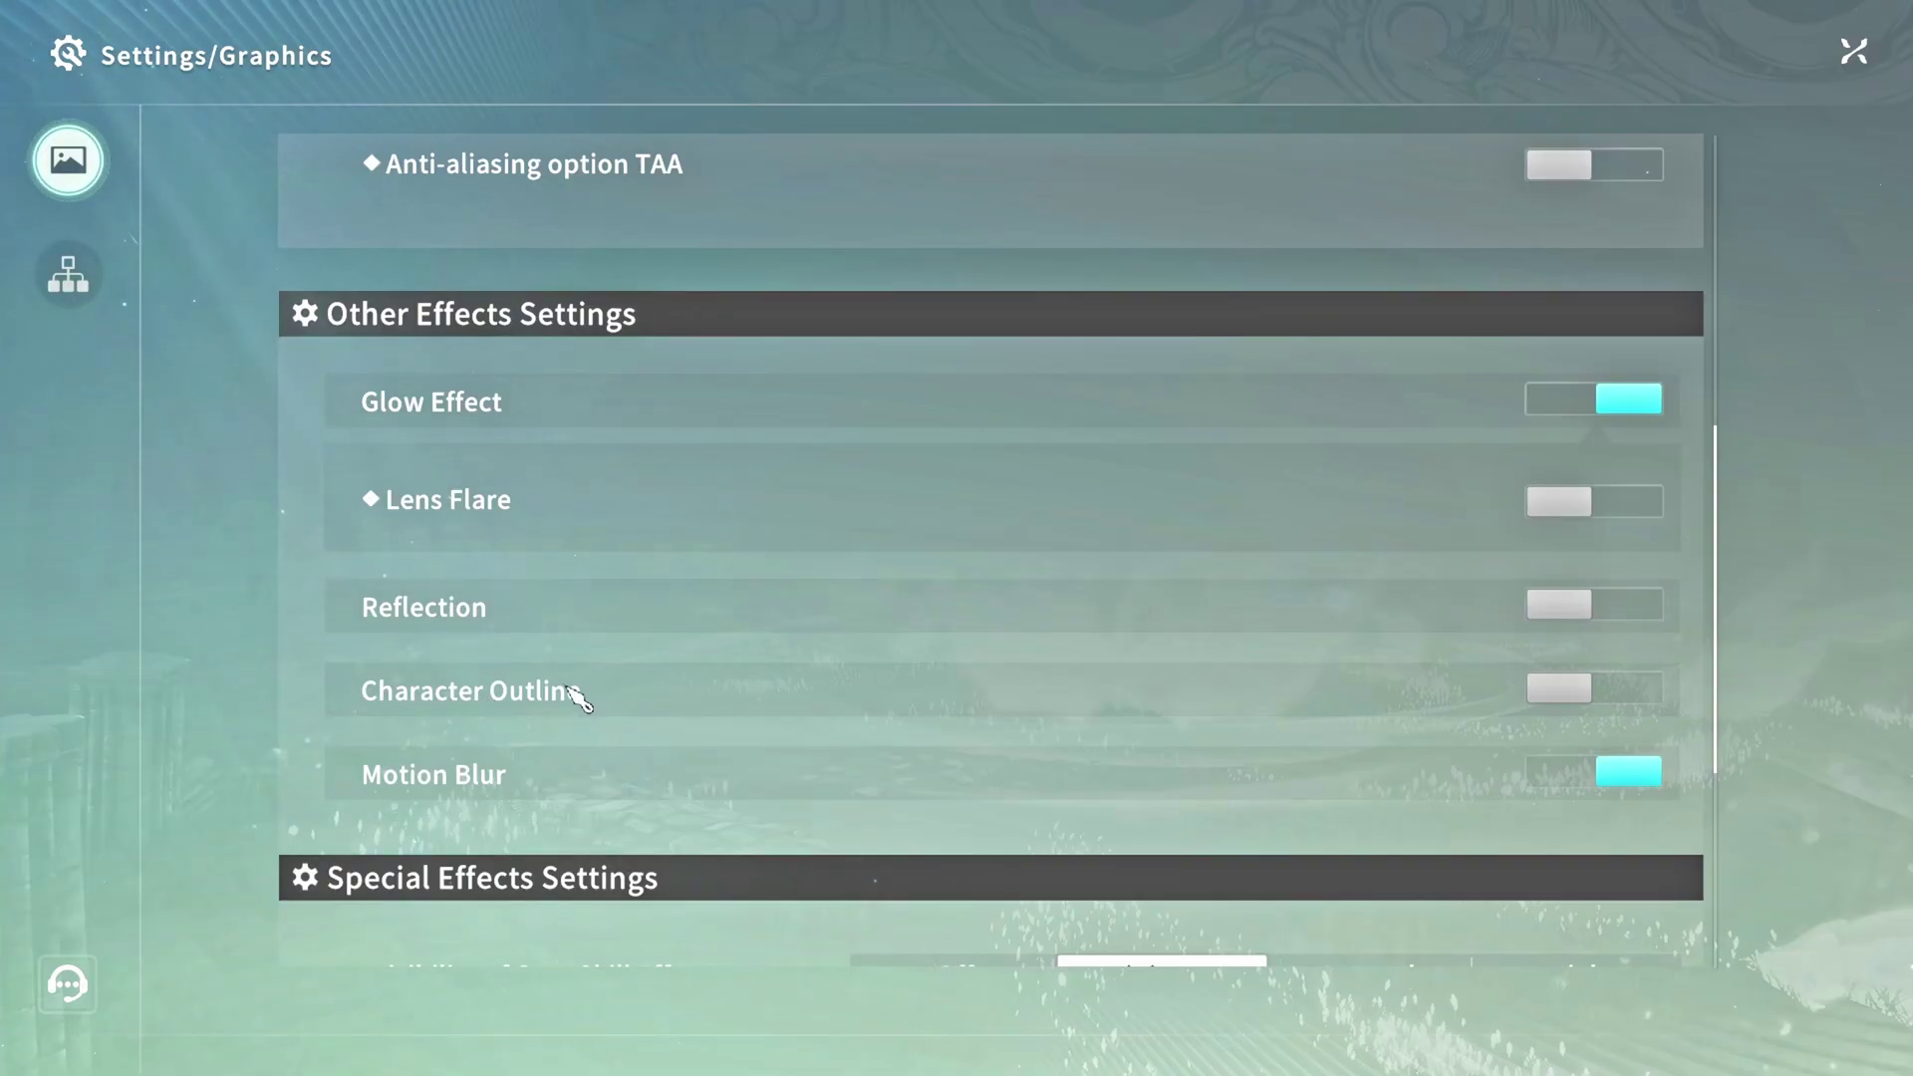
scroll(876, 482, down, 4)
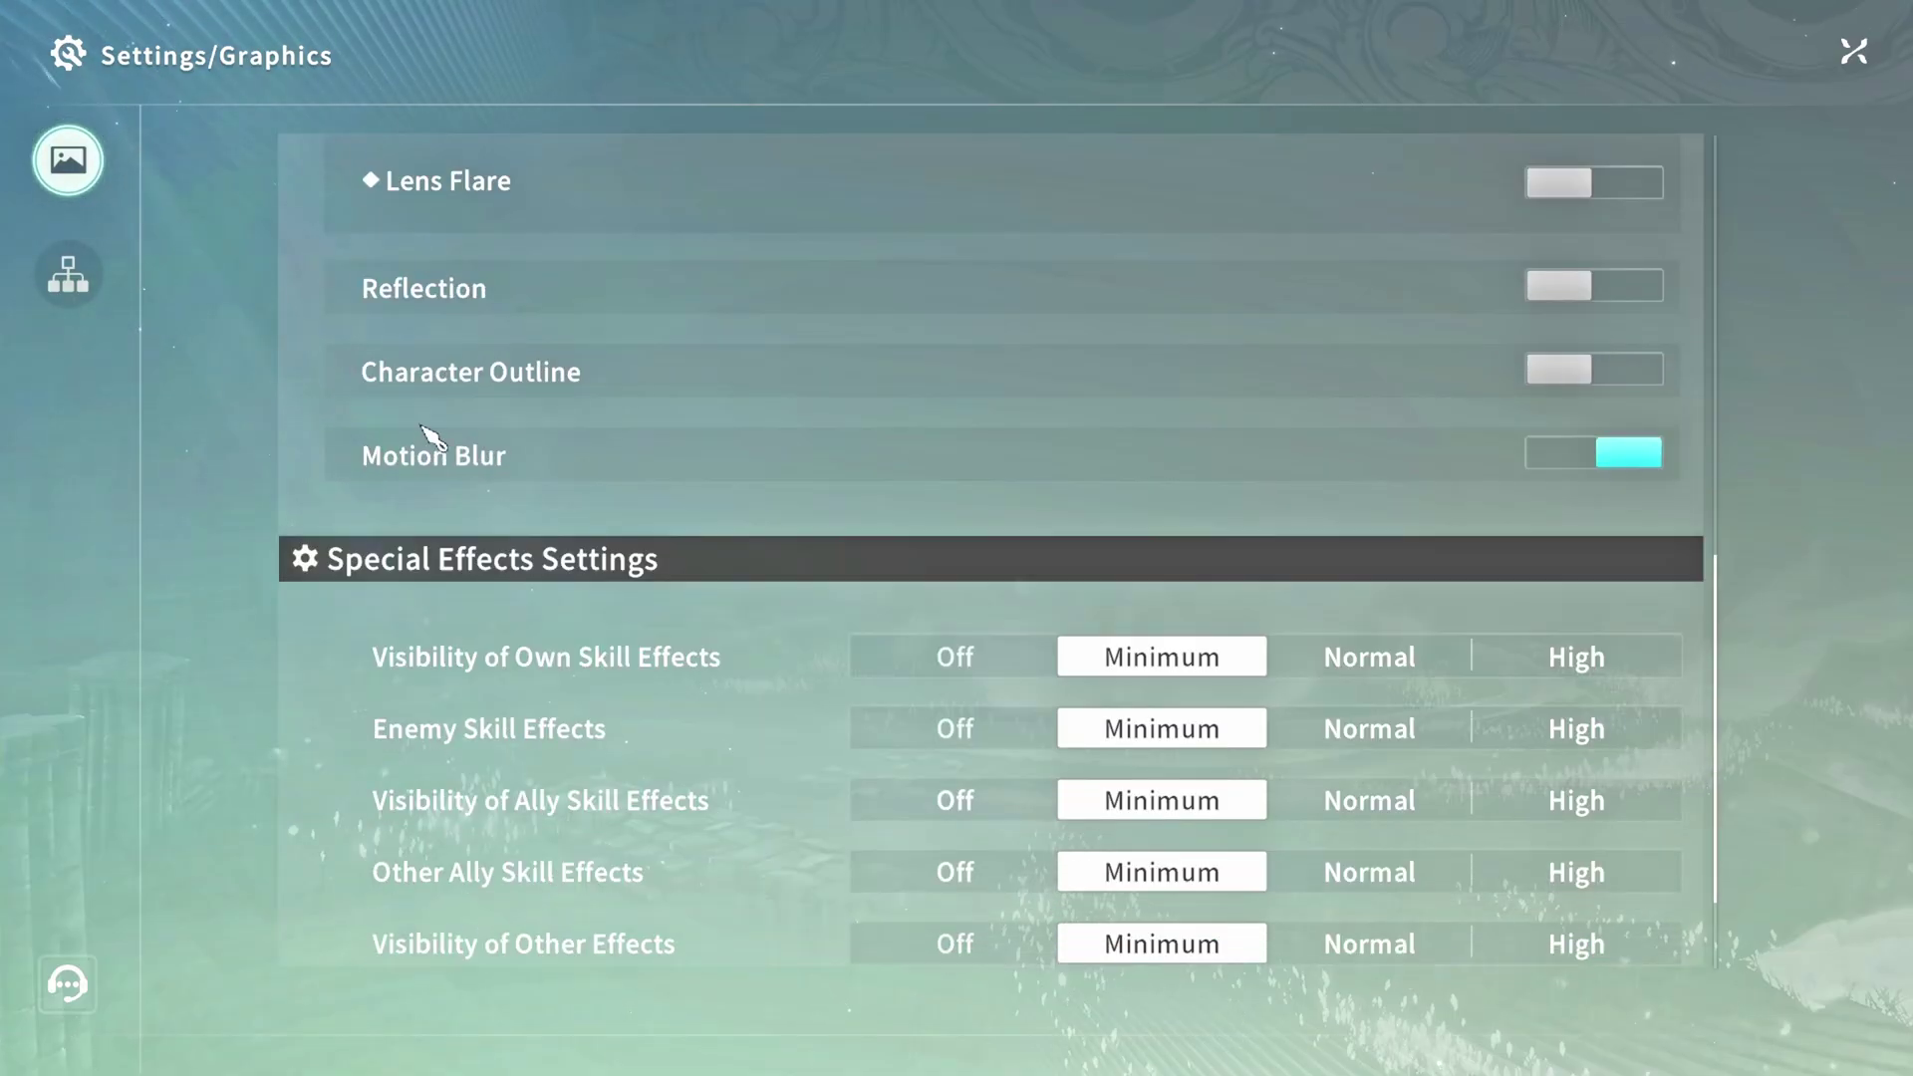
scroll(1408, 461, down, 2)
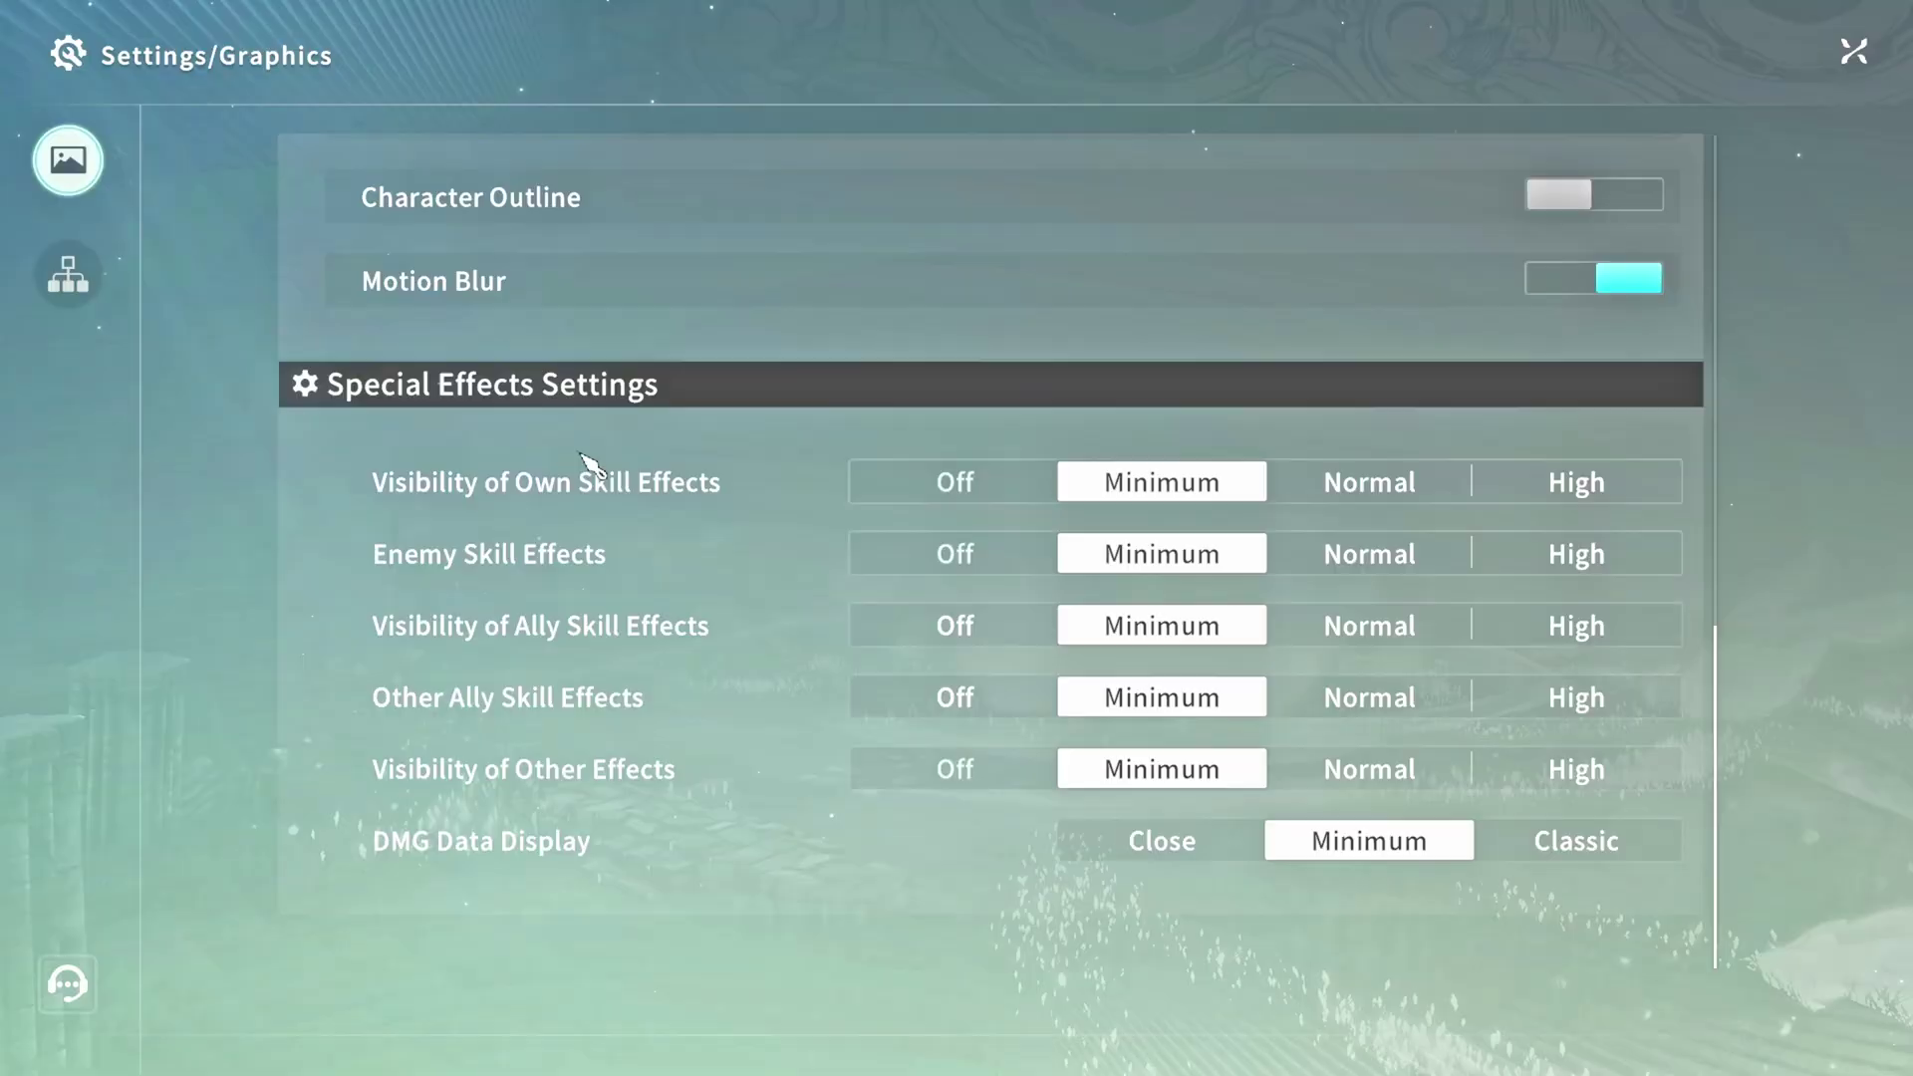